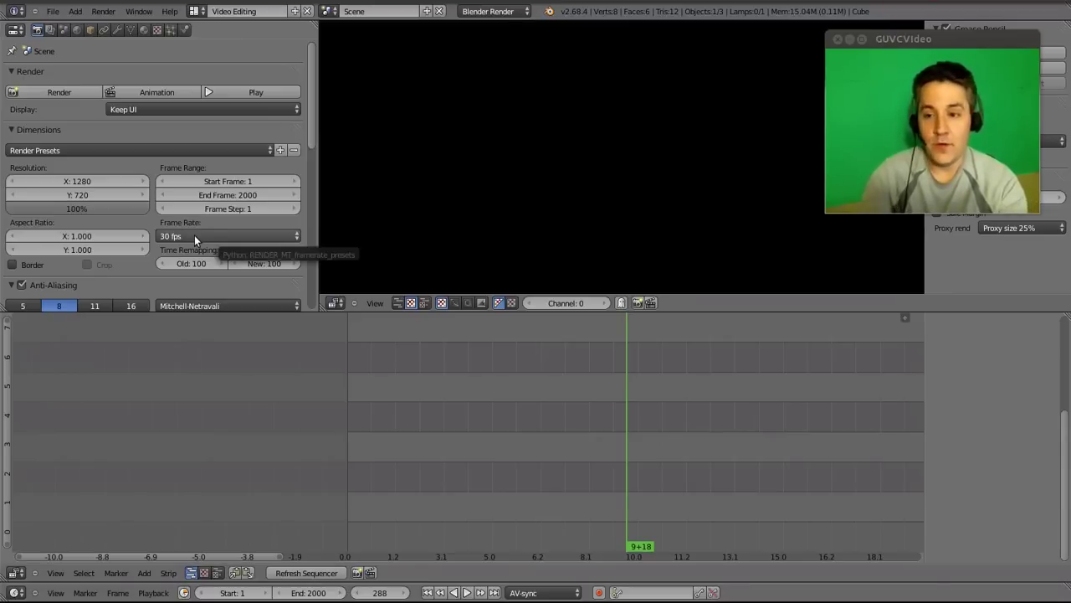
click(194, 237)
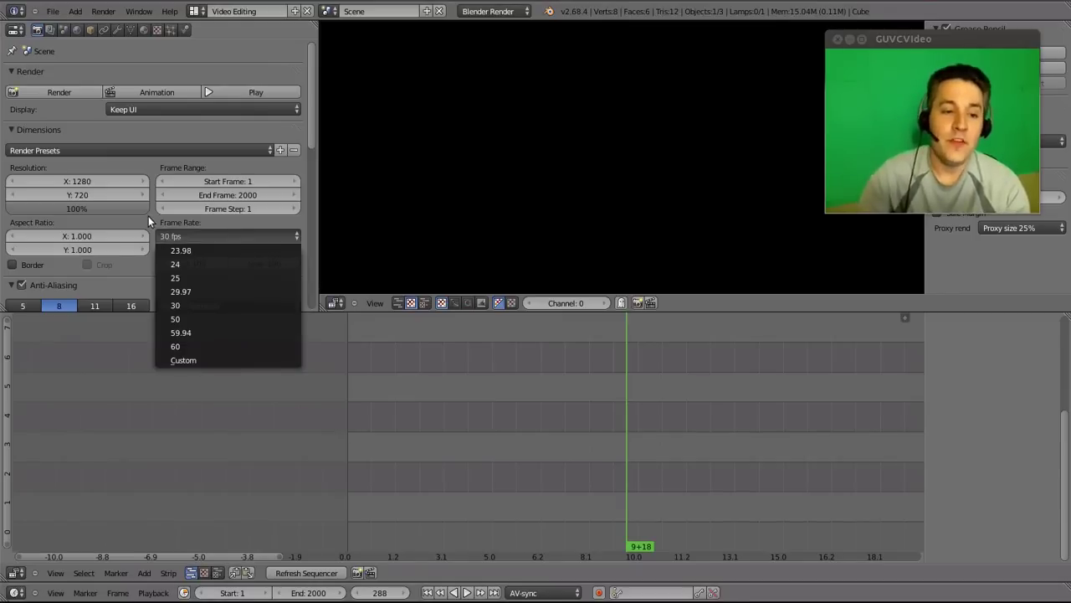
click(163, 238)
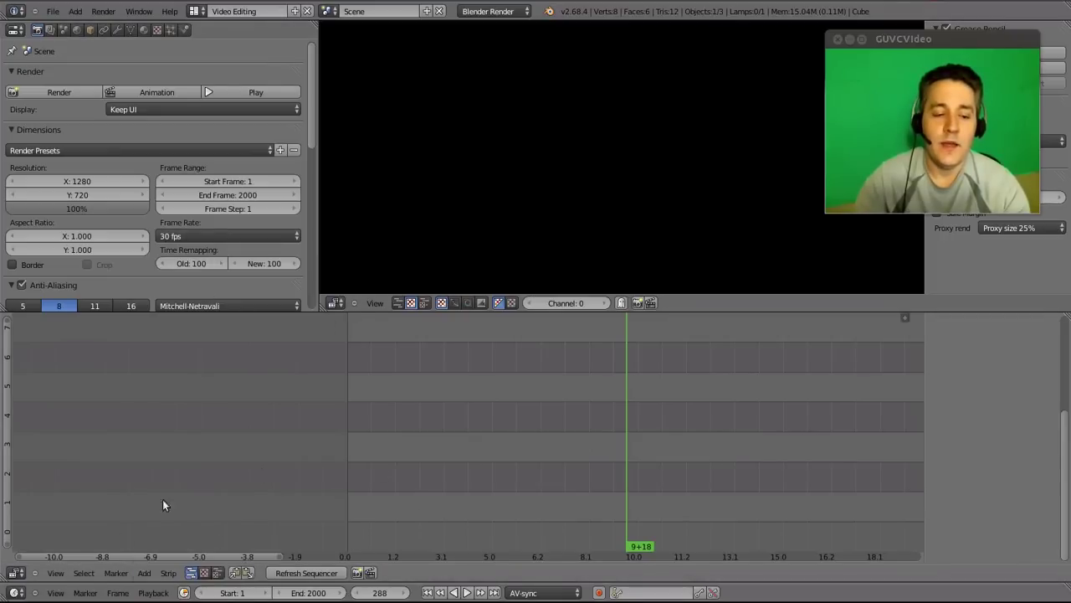
Add the movie 30fps-1.avi with its sound to the sequencer and move both strips to start at frame 1
click(144, 573)
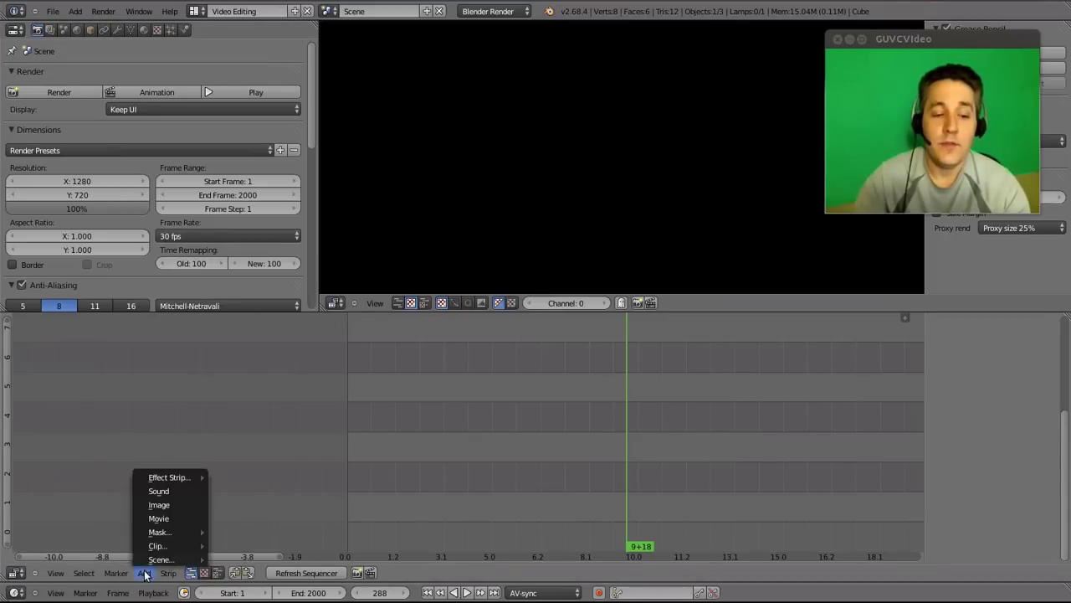
click(169, 519)
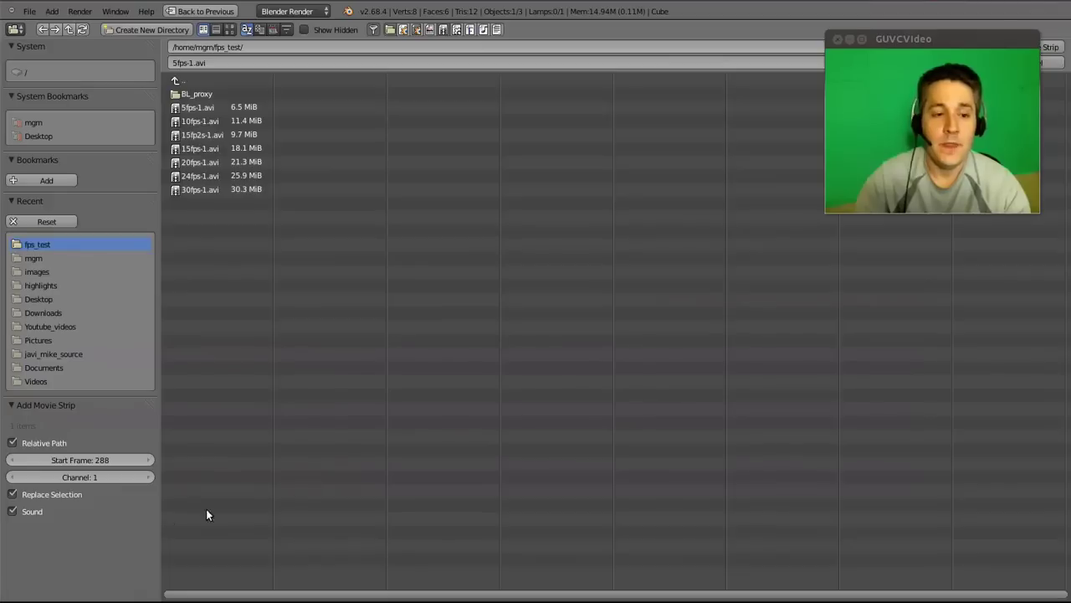
double_click(196, 189)
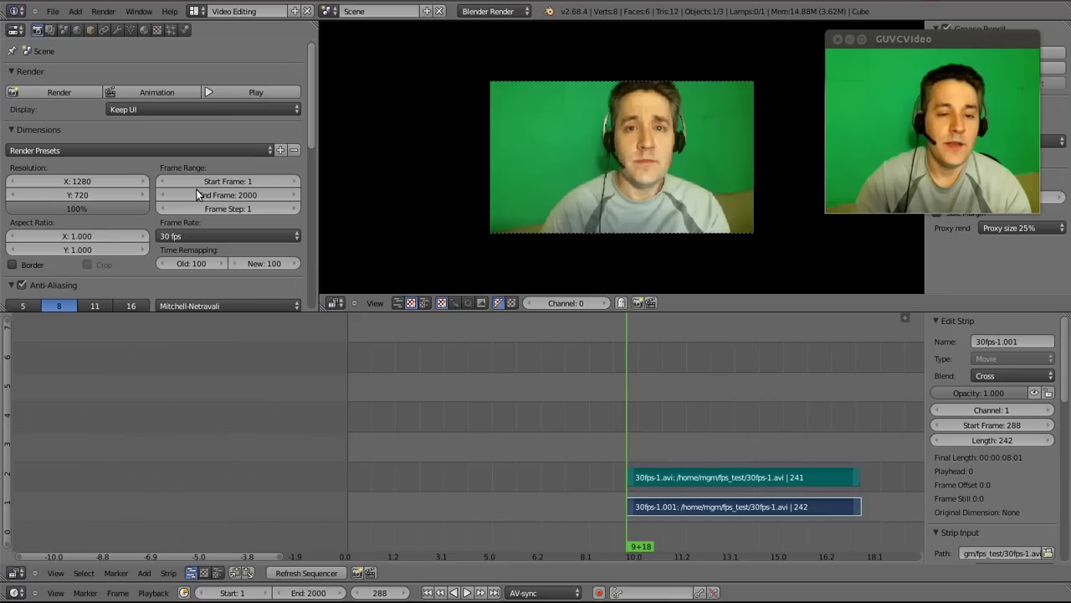
key(g)
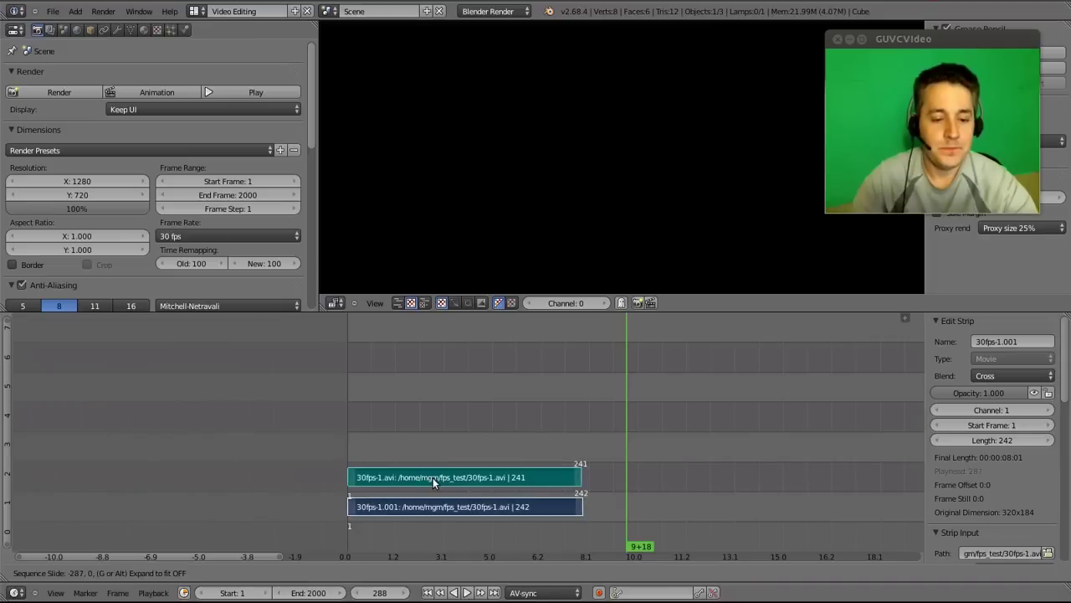
click(433, 477)
Play the imported clip from the start of the timeline to check its audio and video sync, then stop
click(346, 477)
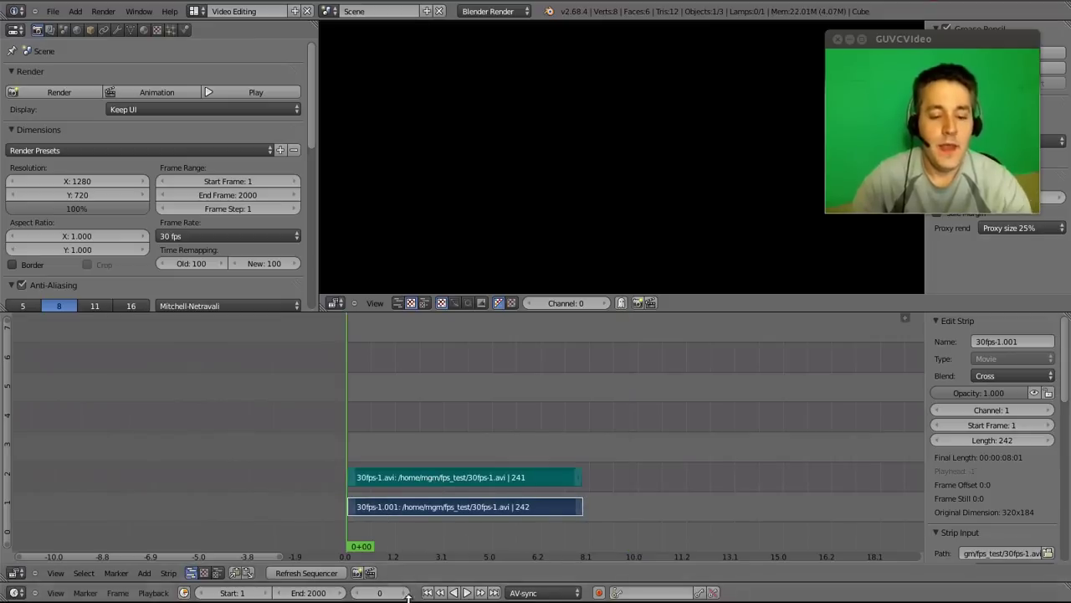
click(467, 593)
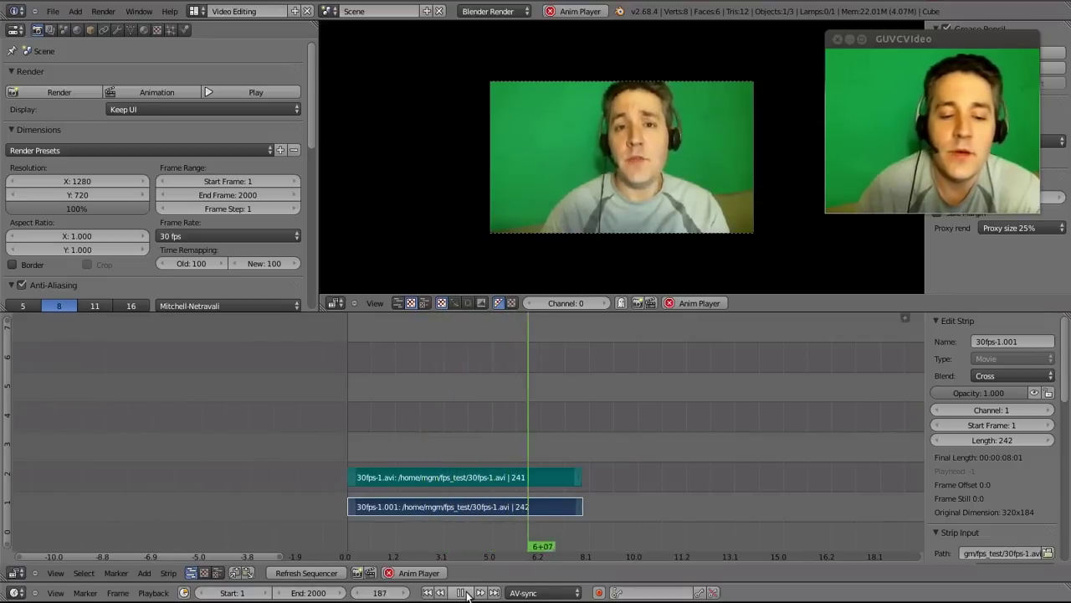
click(465, 593)
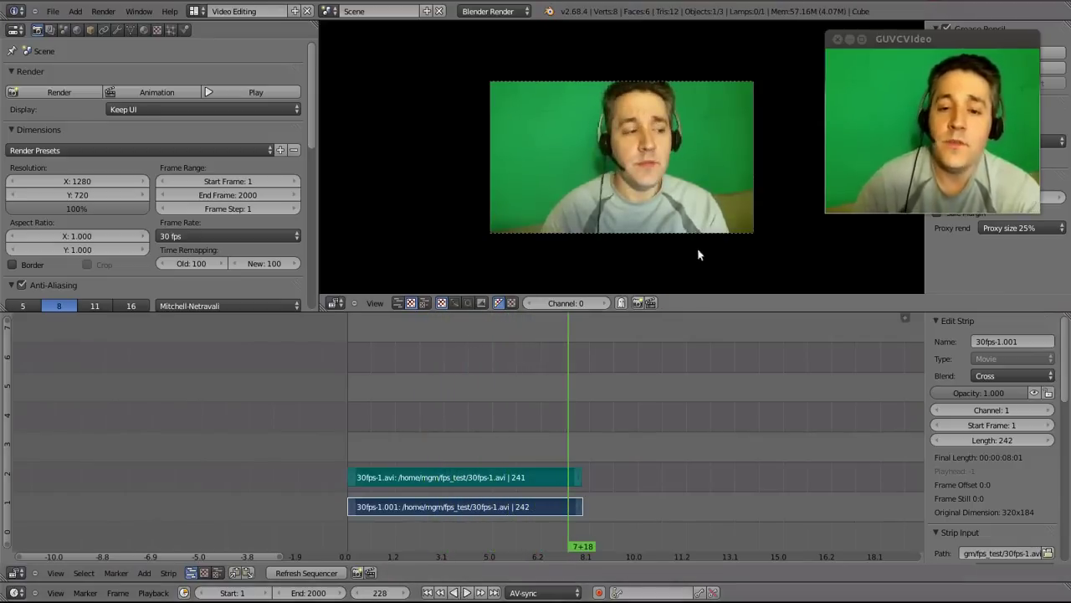
Set the scene frame rate to 25 fps and play the sequence back from the beginning
click(189, 236)
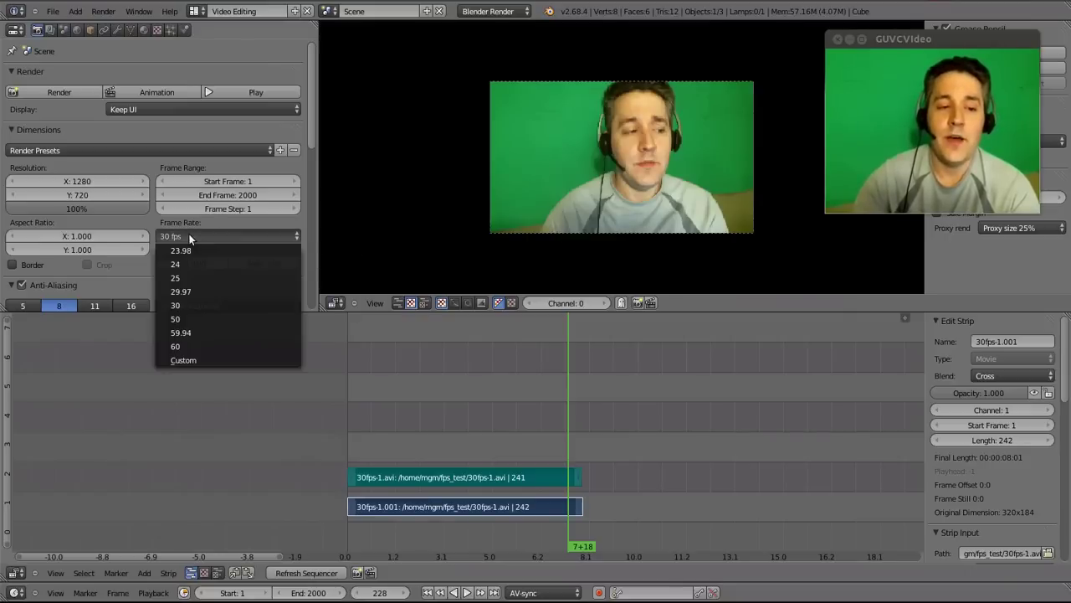
click(191, 278)
drag(354, 393, 344, 395)
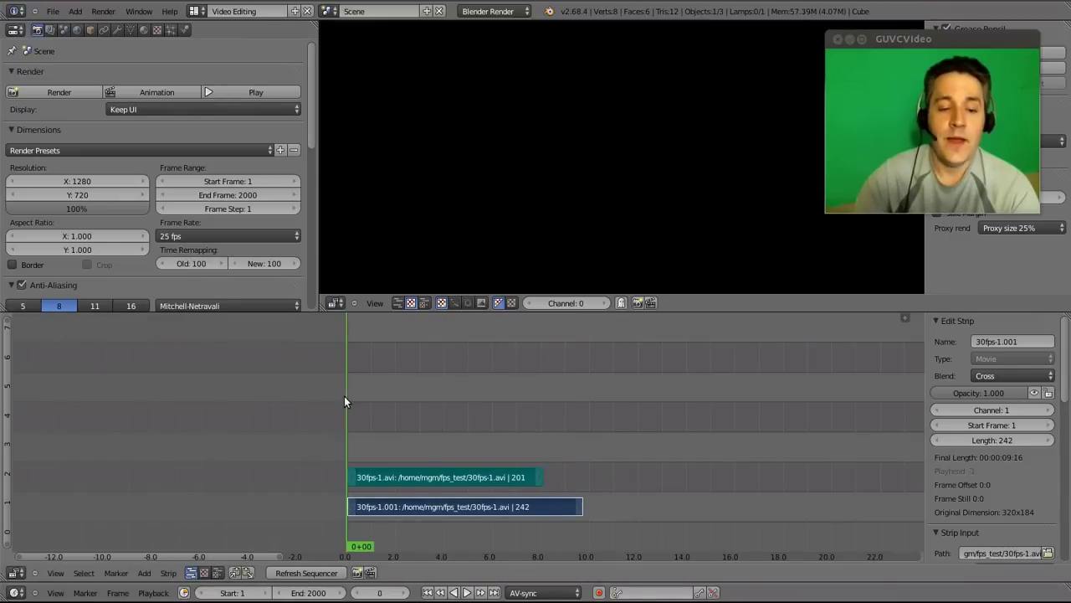
click(467, 593)
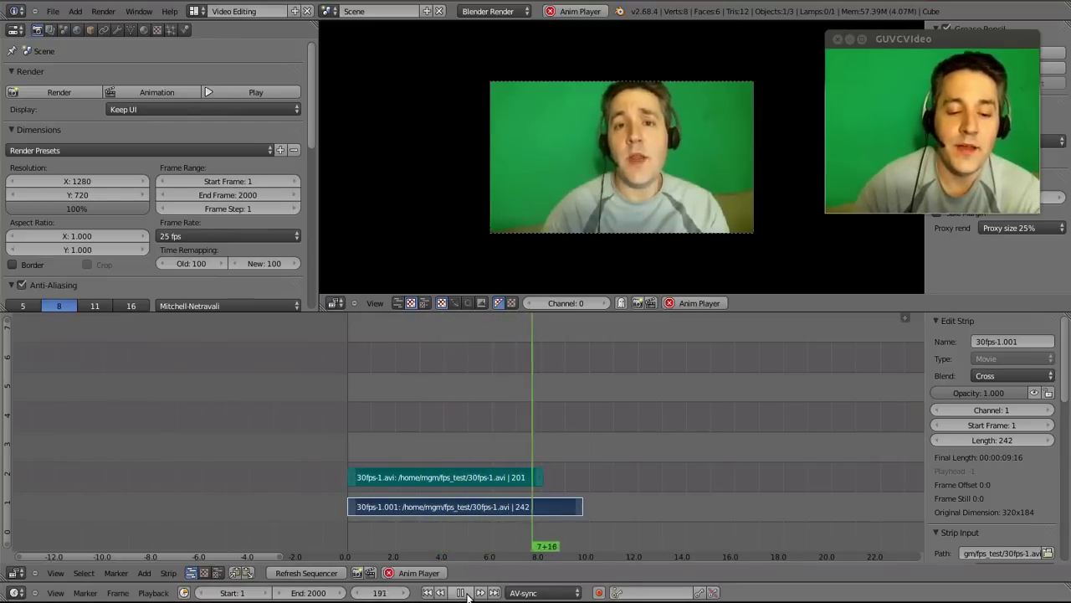
click(462, 592)
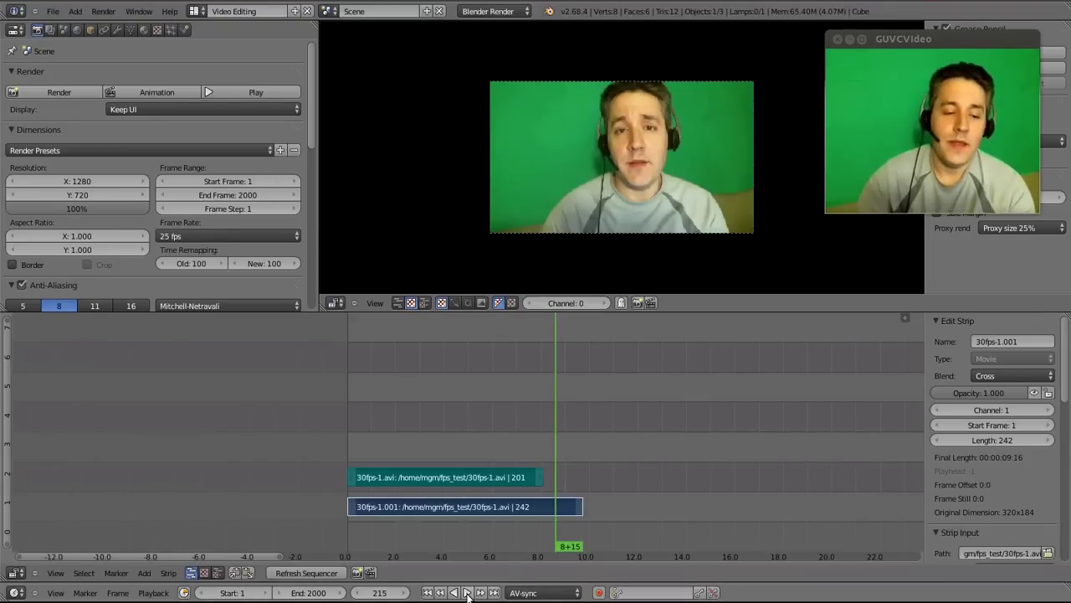
Add a Speed Control effect strip to the 30fps movie strip
click(145, 573)
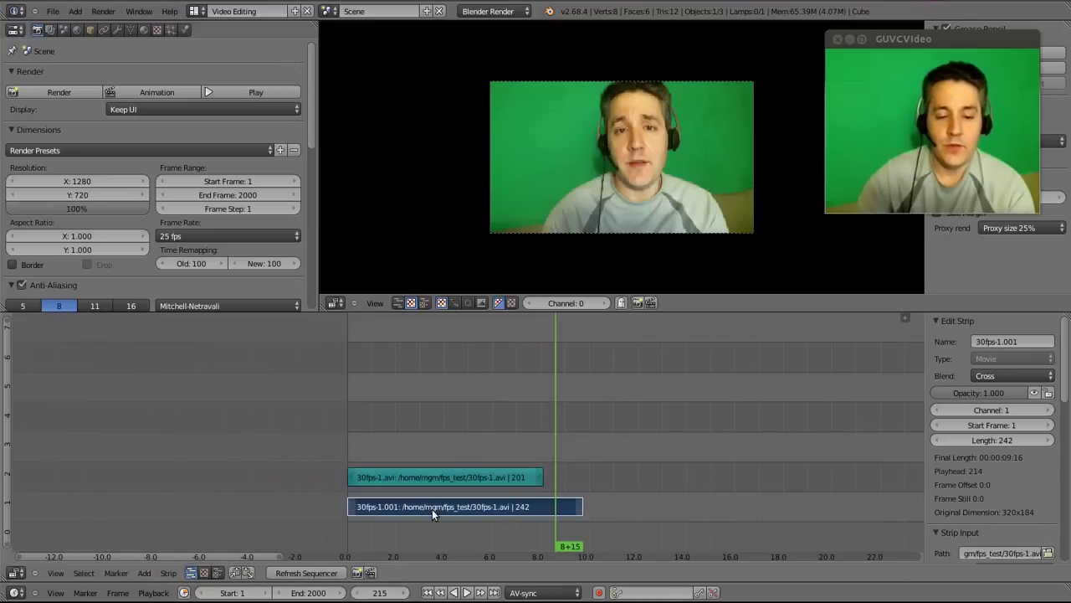
click(144, 572)
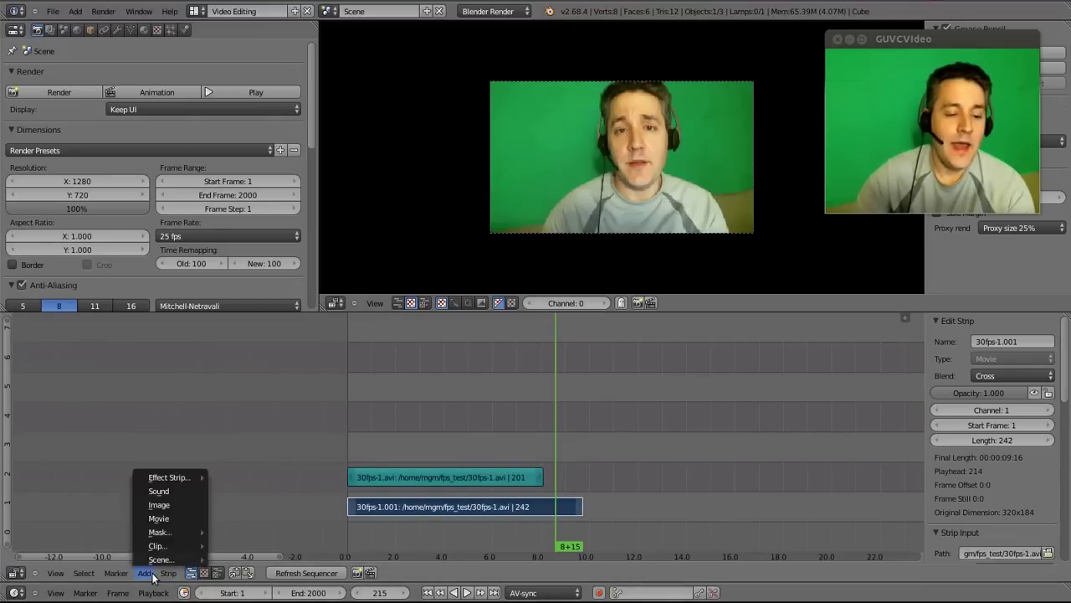
mouse_move(173, 476)
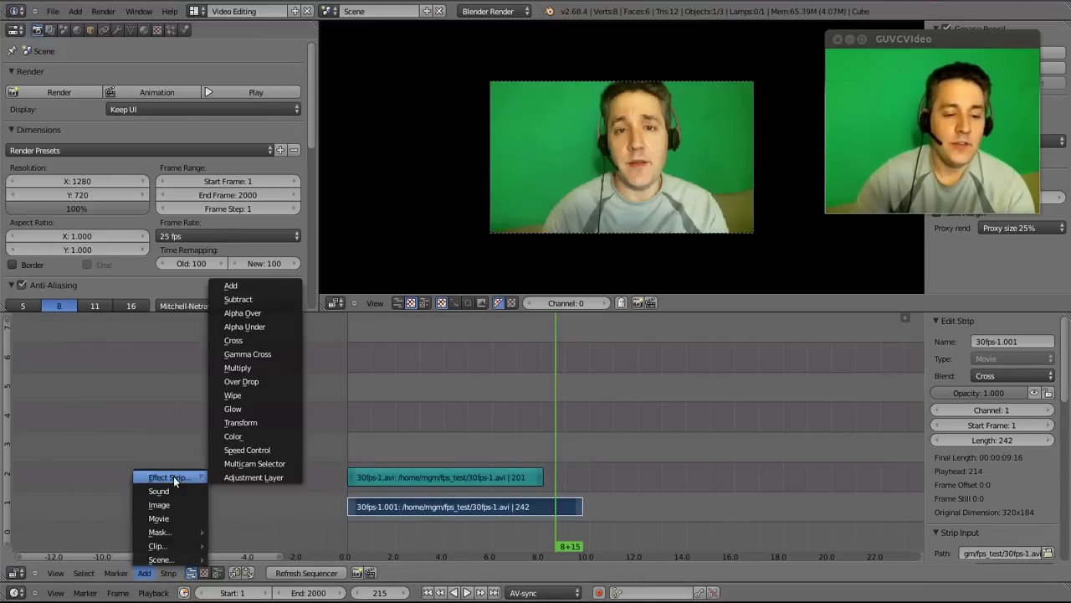
click(243, 449)
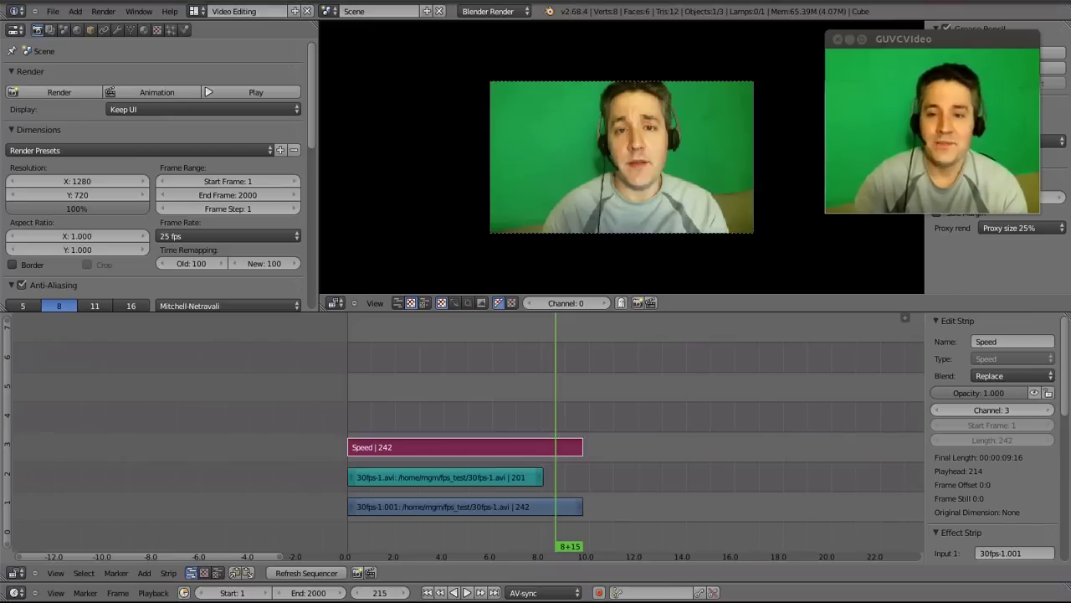
Switch to the calculator and divide the clip's 30 fps by the scene's 25 fps
drag(234, 243, 150, 344)
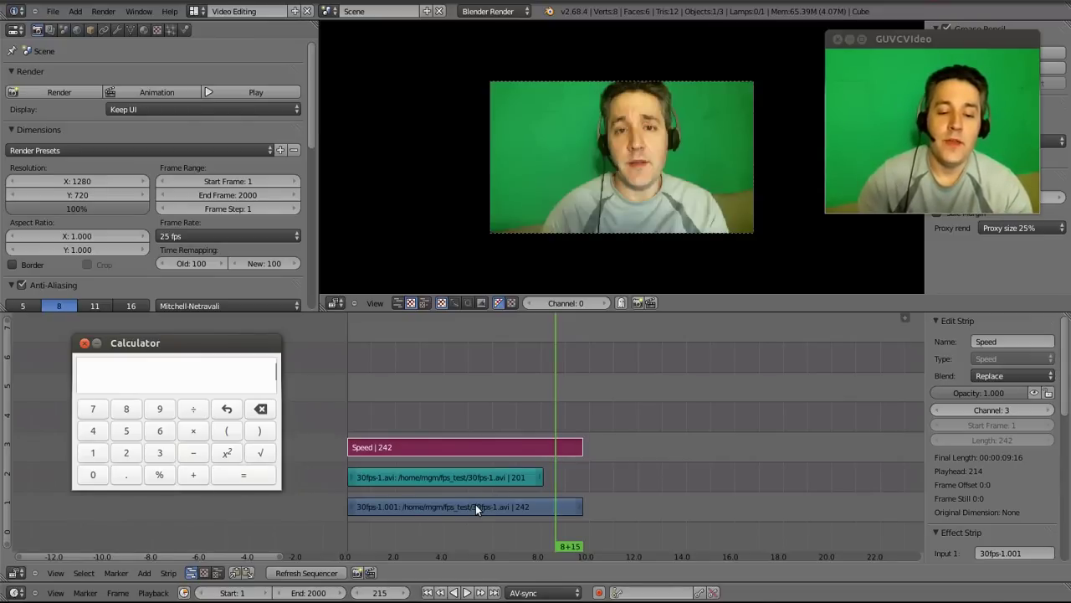
click(161, 453)
click(94, 474)
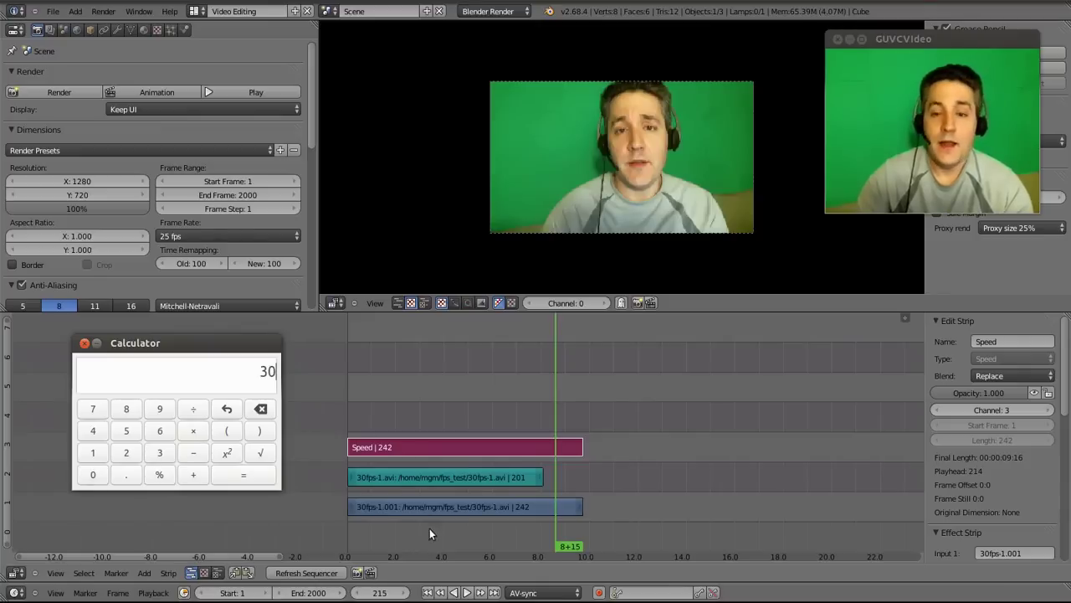
click(196, 409)
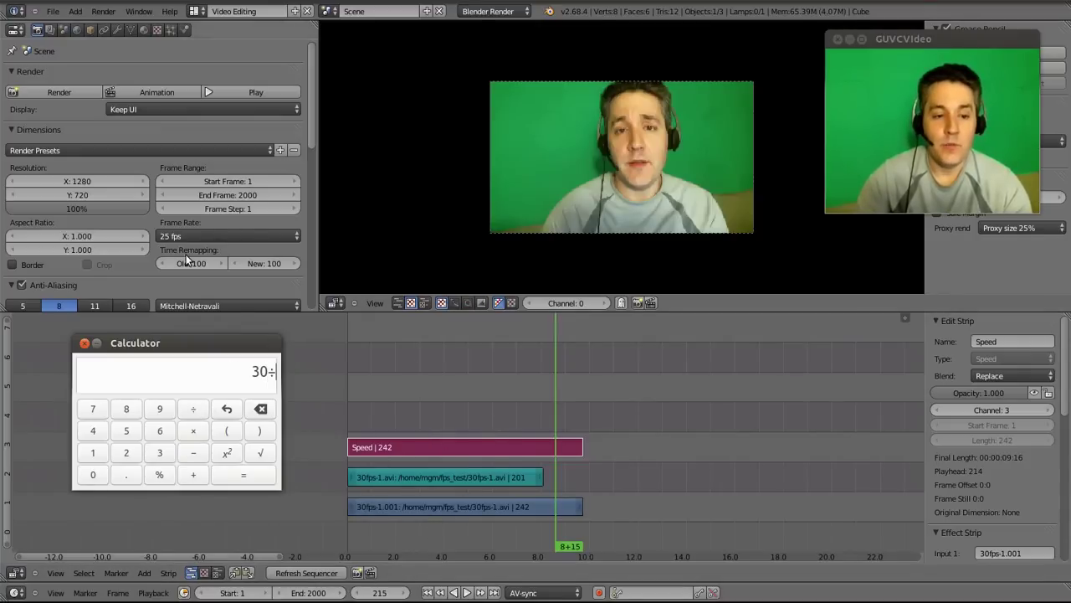
click(128, 452)
click(132, 431)
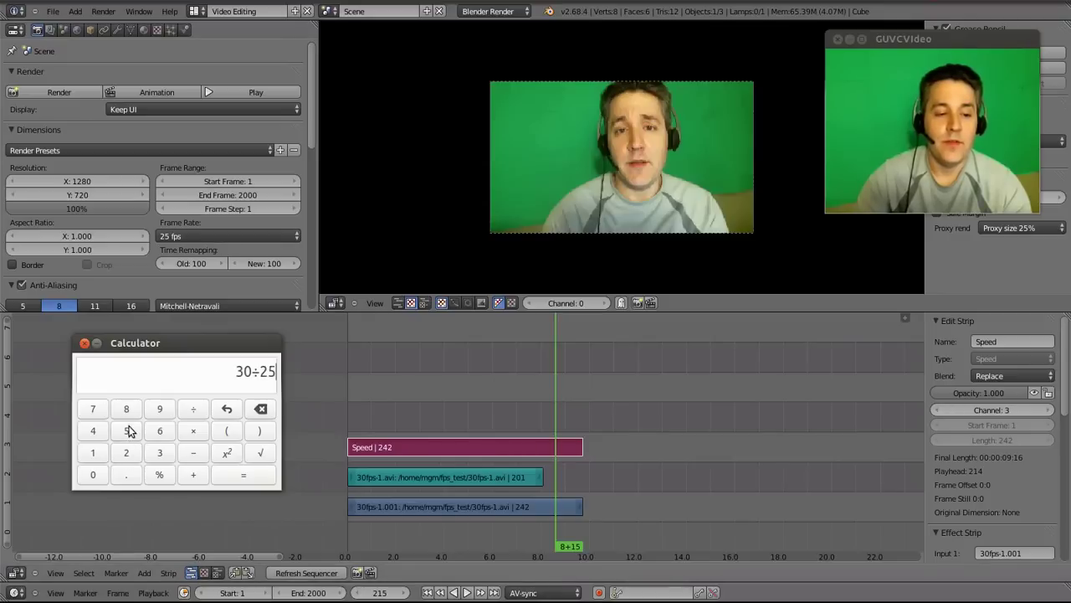
click(261, 476)
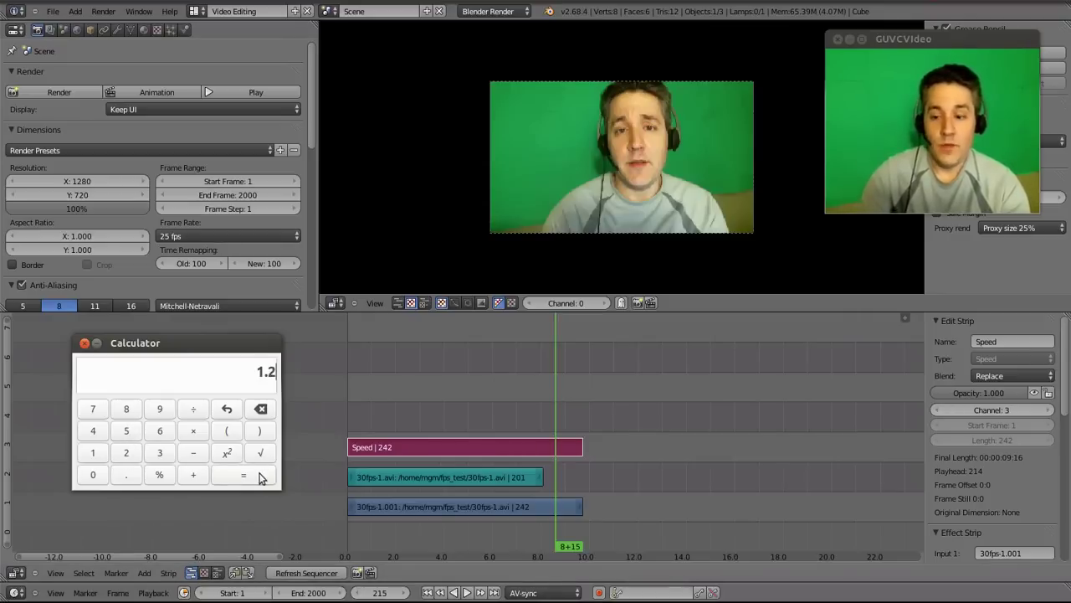
Turn off stretching to the input strip length for the Speed effect strip
right_click(420, 445)
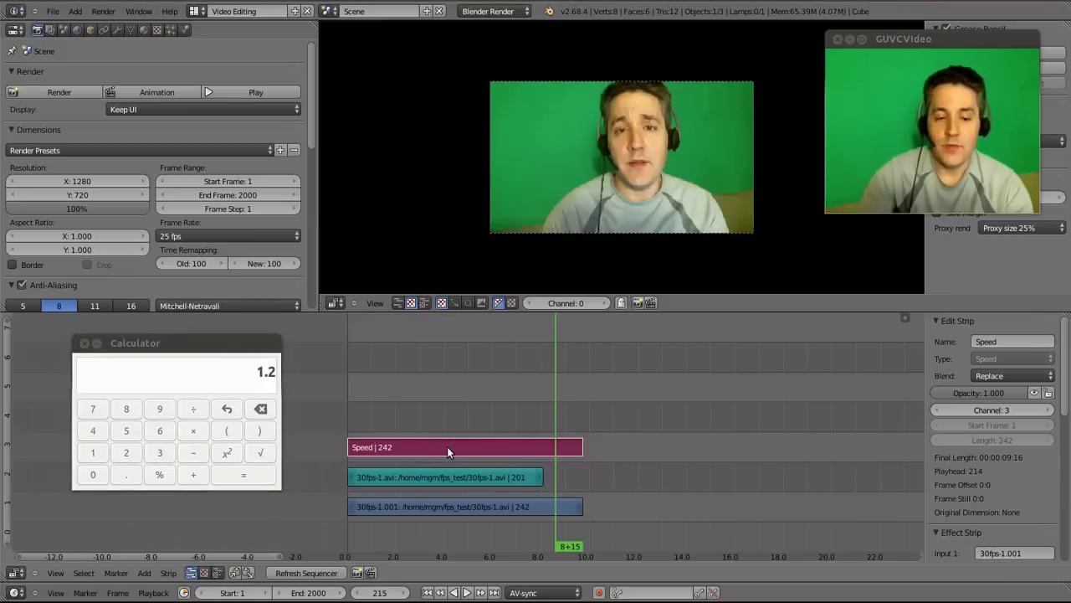
drag(1067, 358, 1069, 405)
scroll(934, 391, down, 3)
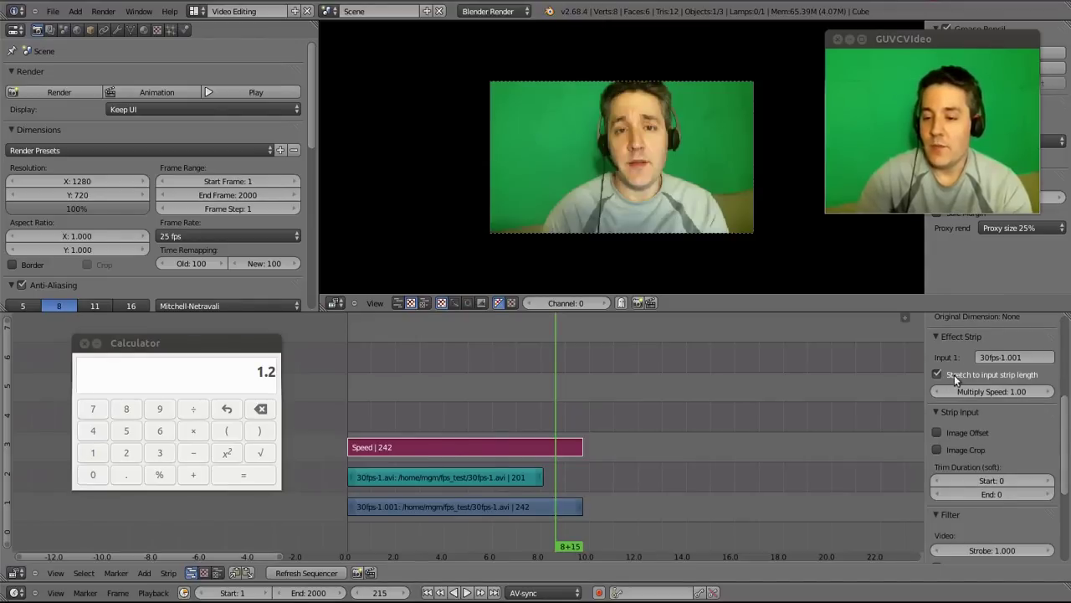
click(1027, 375)
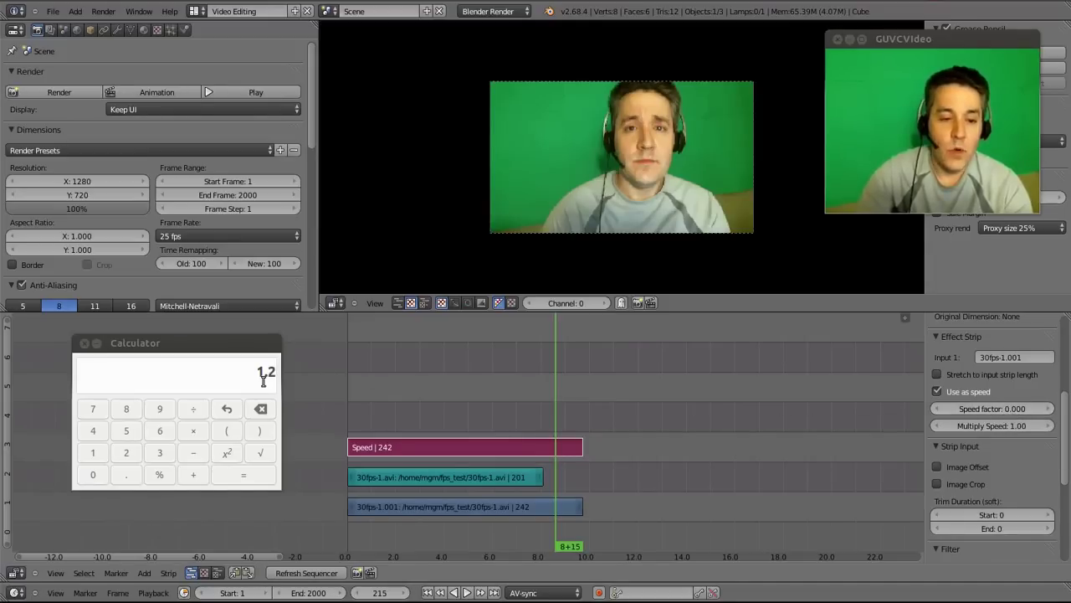
Set the Speed effect strip's speed factor to 1
click(1010, 410)
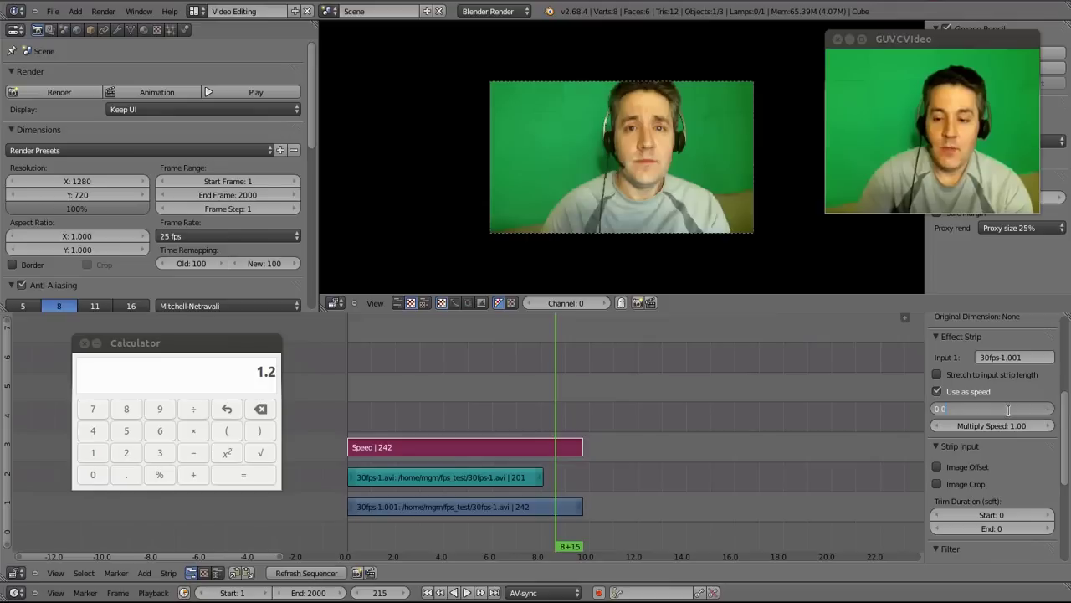
key(BackSpace)
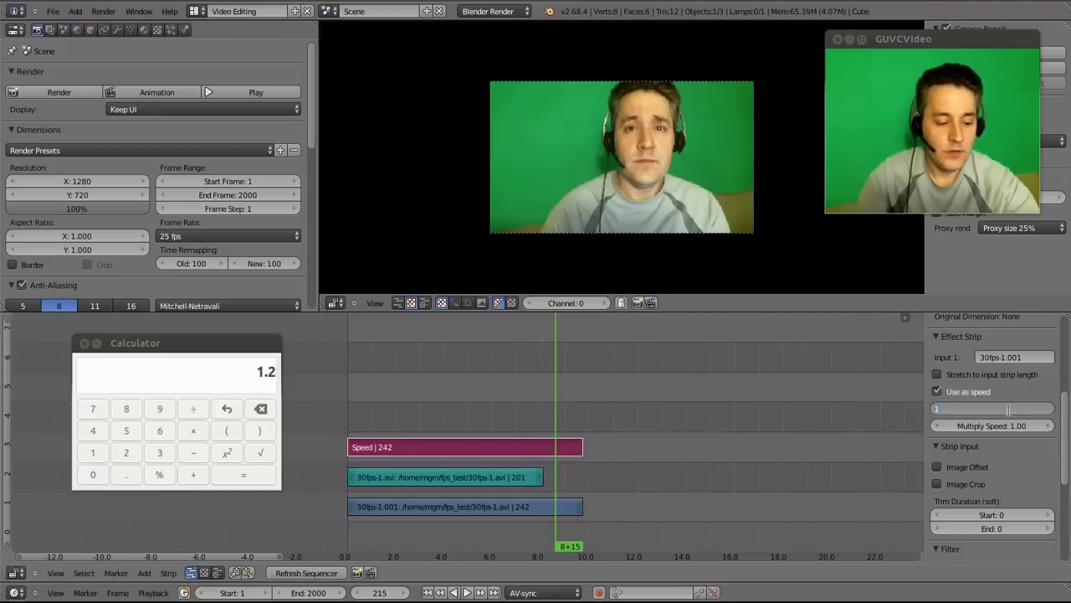
key(Return)
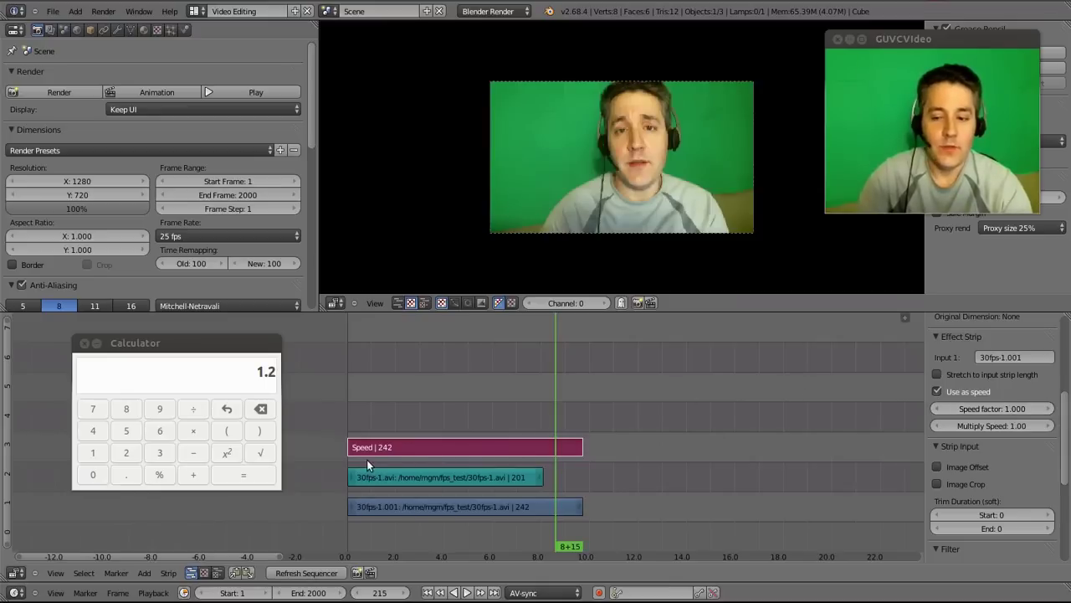
Set the Speed effect strip's speed factor to 1.2
click(991, 410)
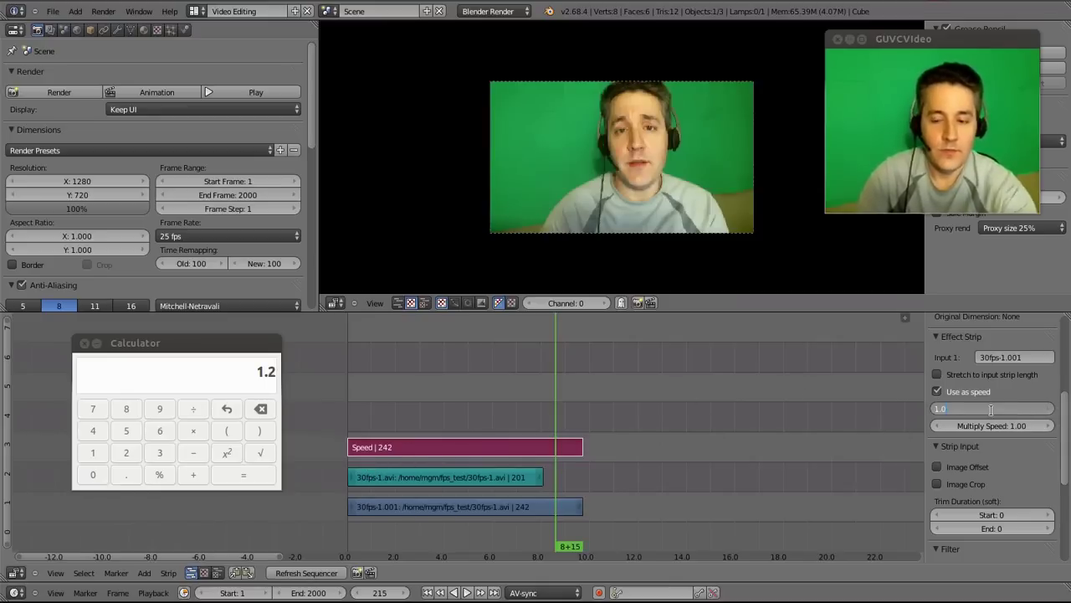
text(1.2)
key(Return)
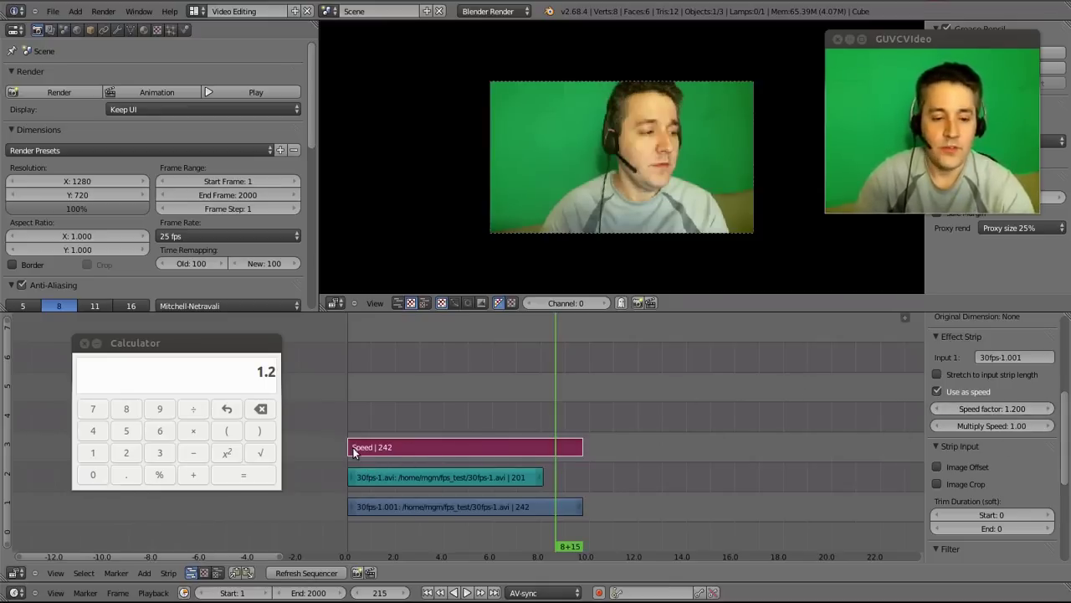
Play the speed-corrected sequence from the beginning to check its sync with the sound, then stop
click(346, 450)
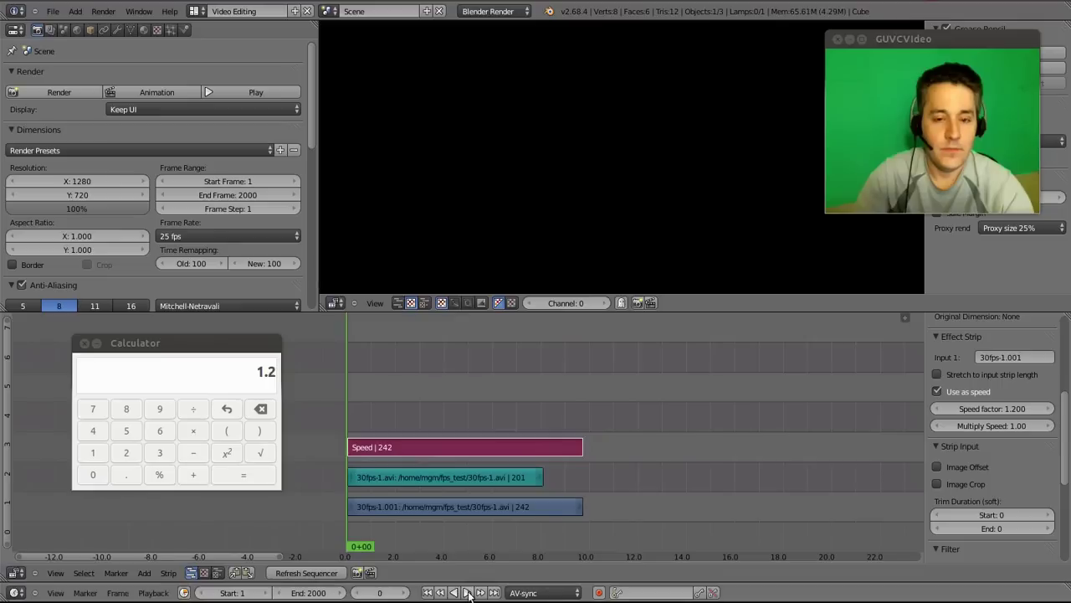
click(467, 593)
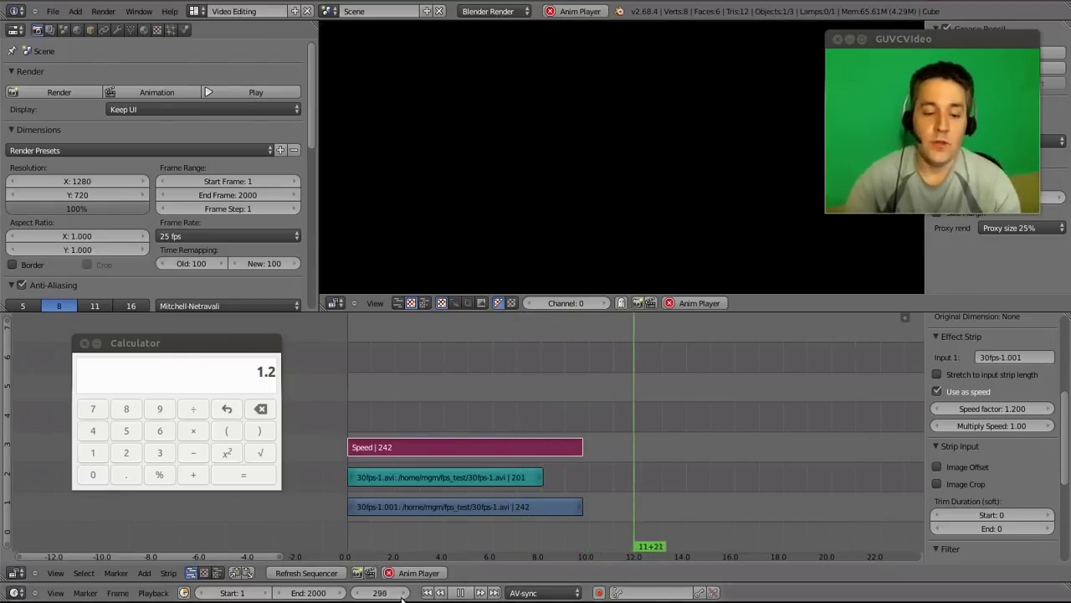
click(461, 593)
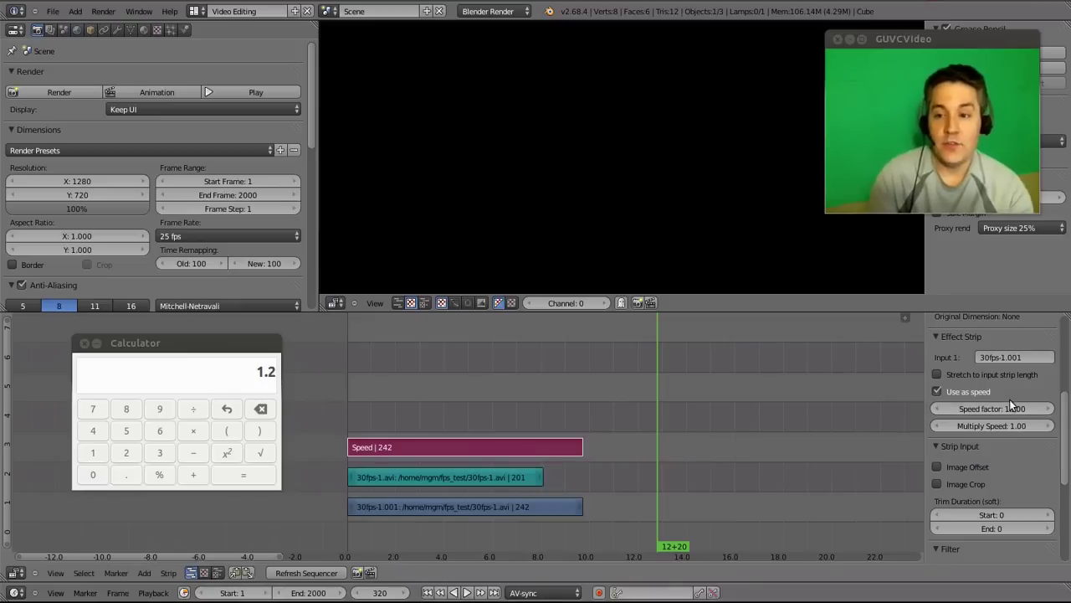
Delete the 30 fps clip's movie strip with its Speed effect, along with its sound strip
text(1.2)
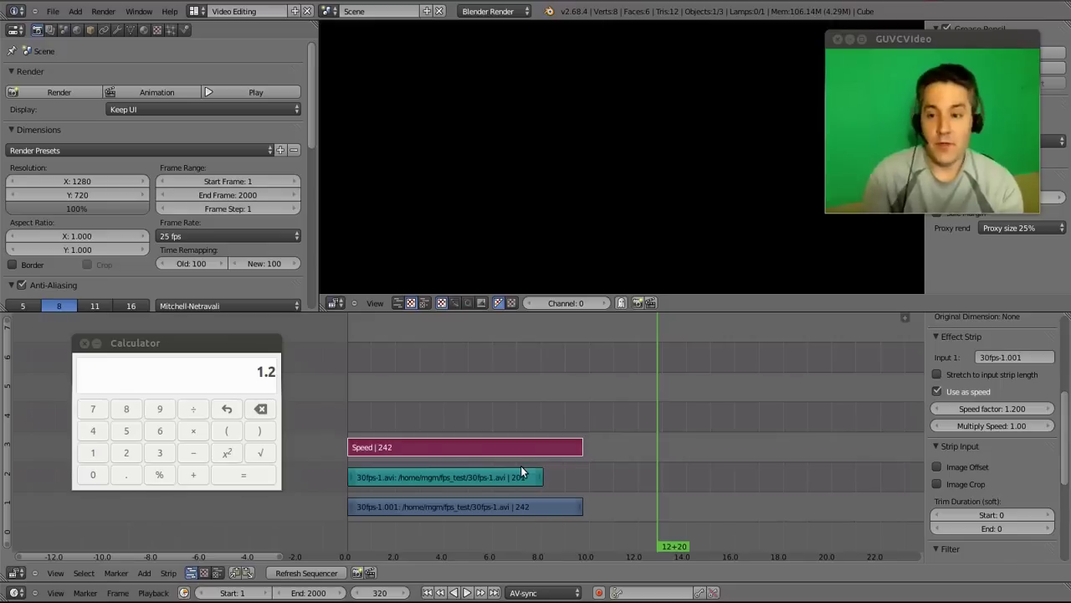
click(445, 505)
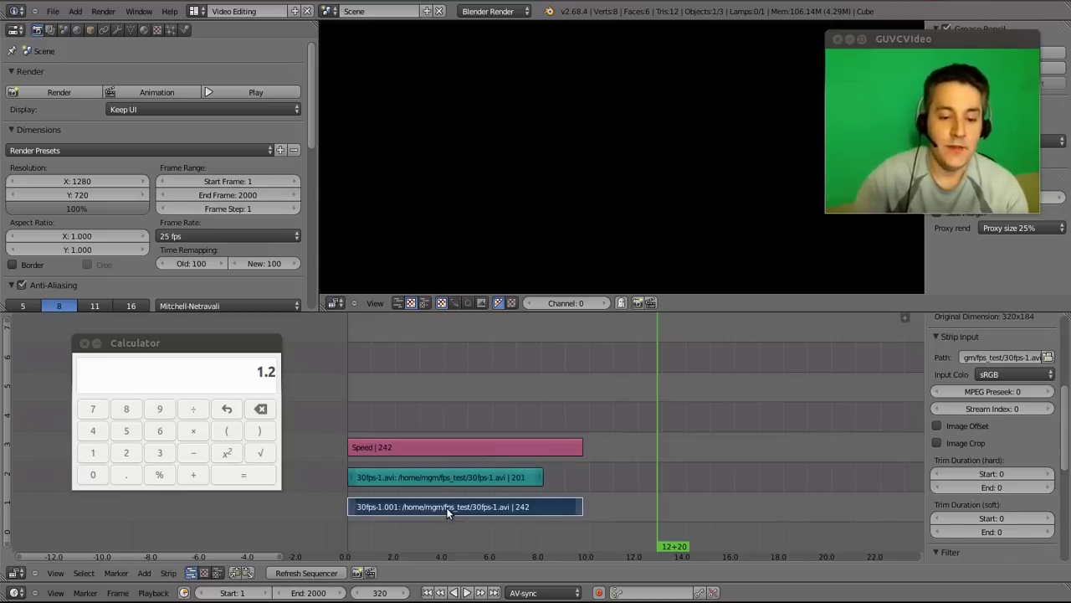
key(x)
click(445, 512)
click(436, 483)
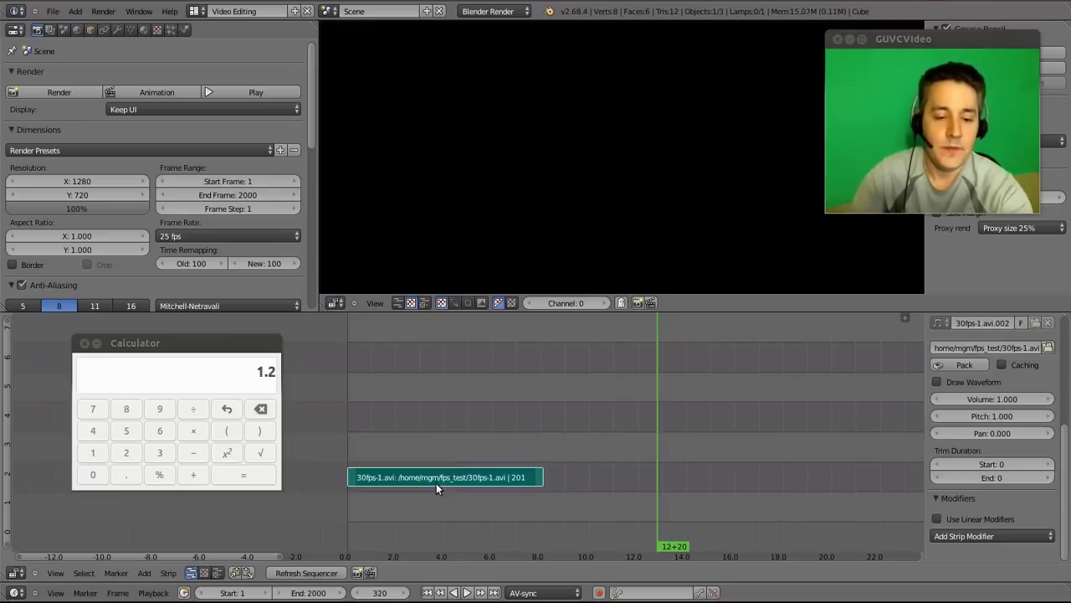
key(x)
click(421, 484)
Add the movie 5fps-1.avi with its sound at frame 1 of the sequence
key(shift+Left)
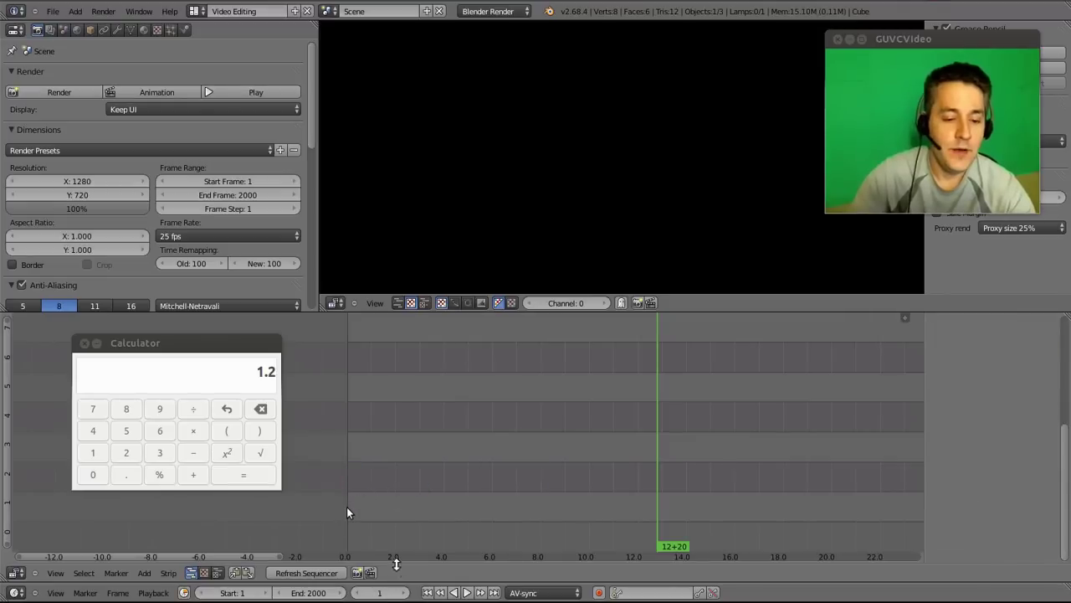
click(144, 573)
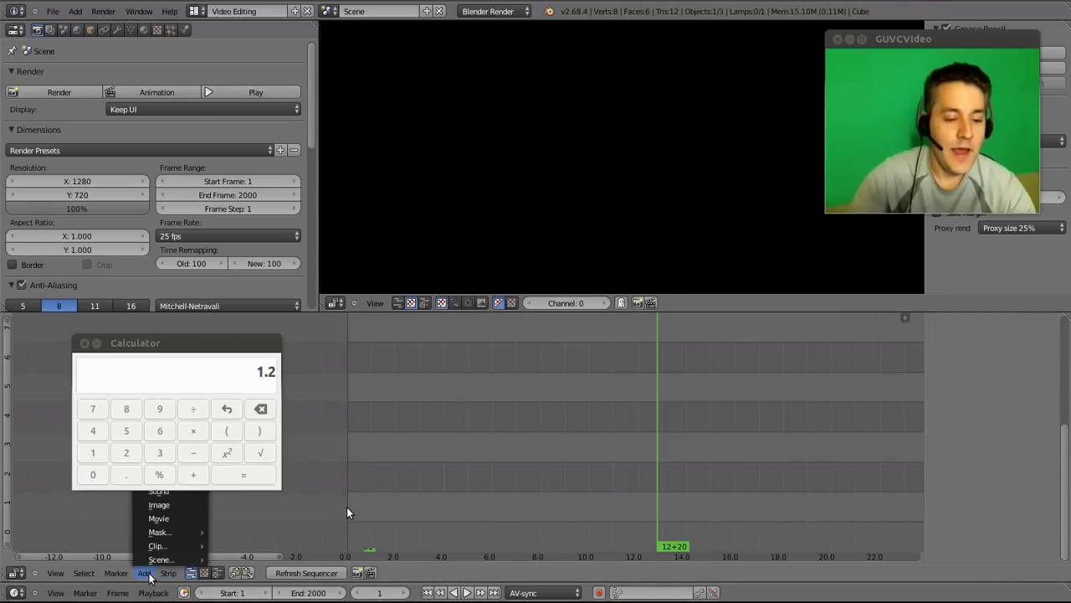
click(153, 519)
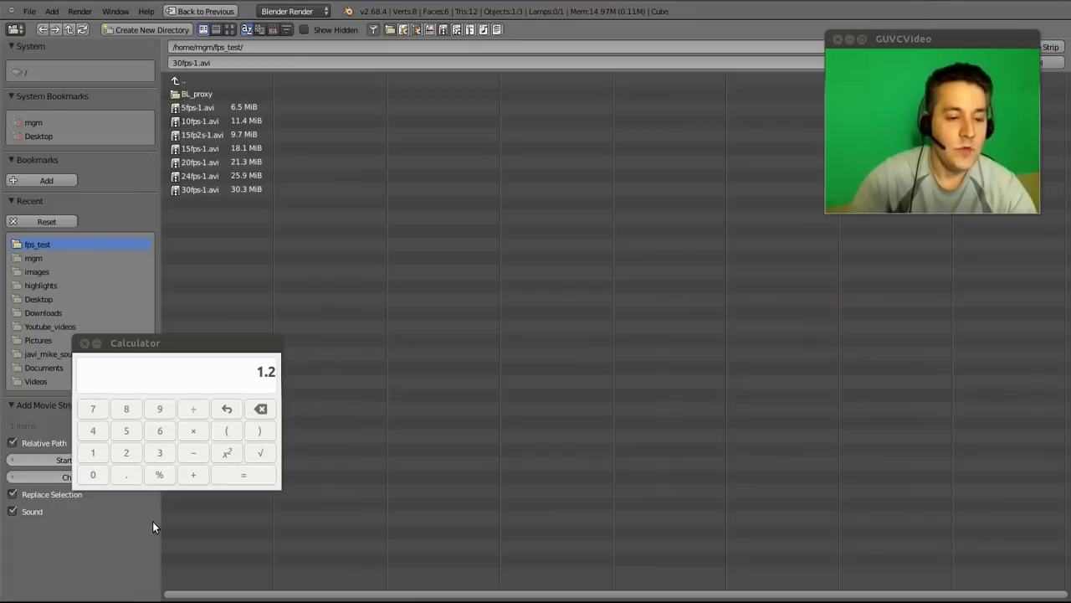
double_click(195, 107)
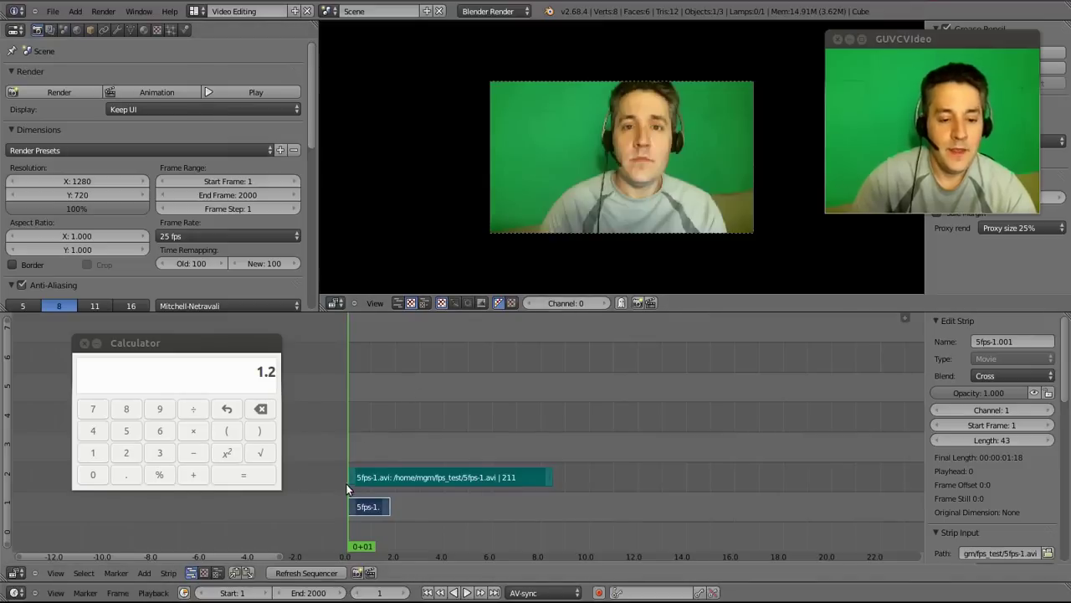
Set the project frame rate to a custom 5 fps and play the clip to check its sync with the sound
click(235, 237)
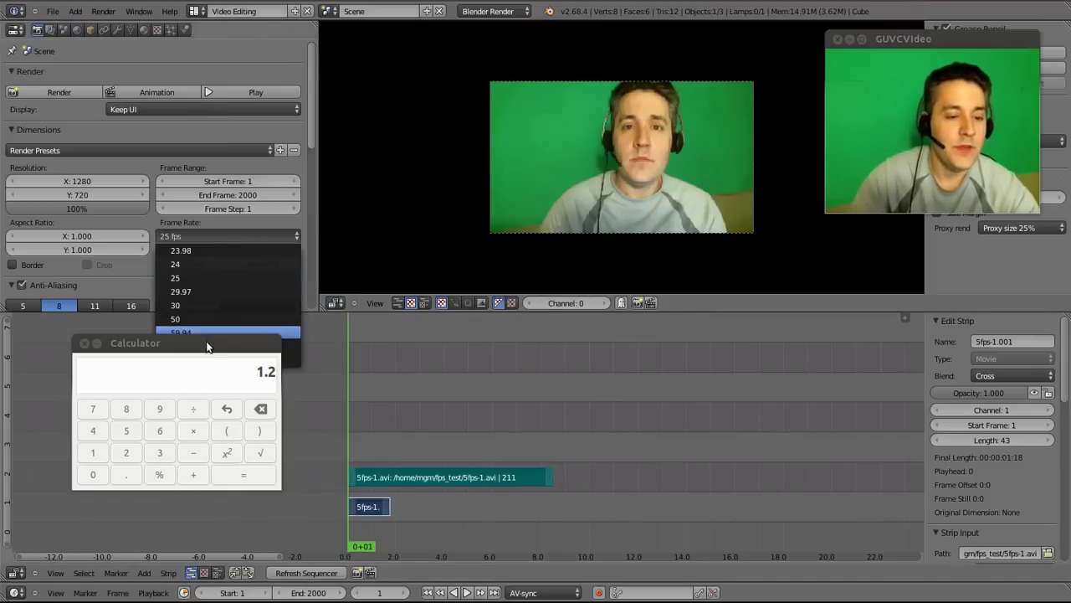
drag(168, 343, 147, 430)
click(220, 240)
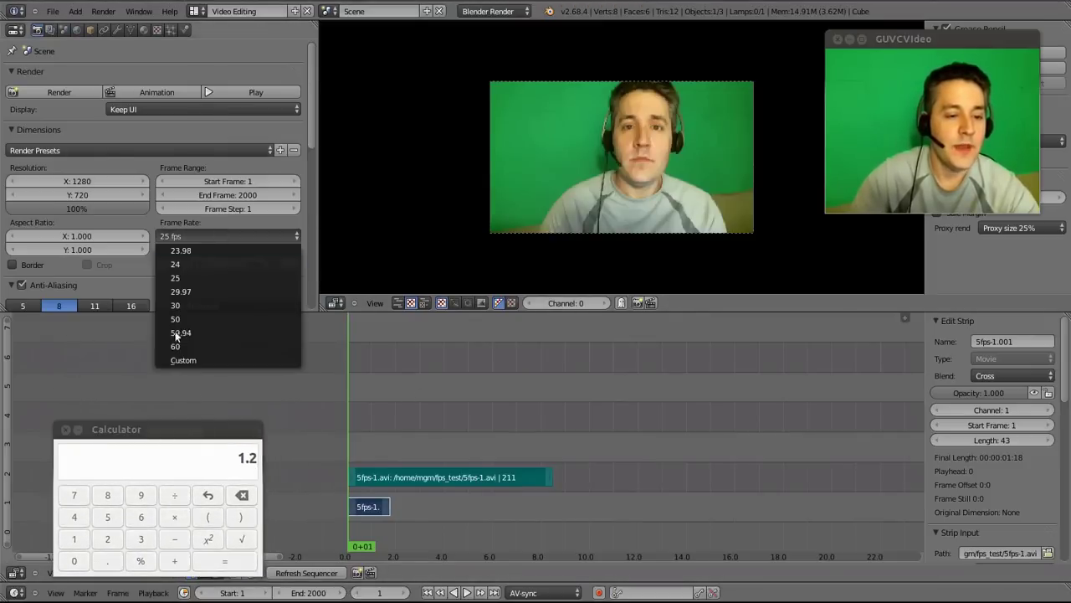
click(179, 362)
click(242, 249)
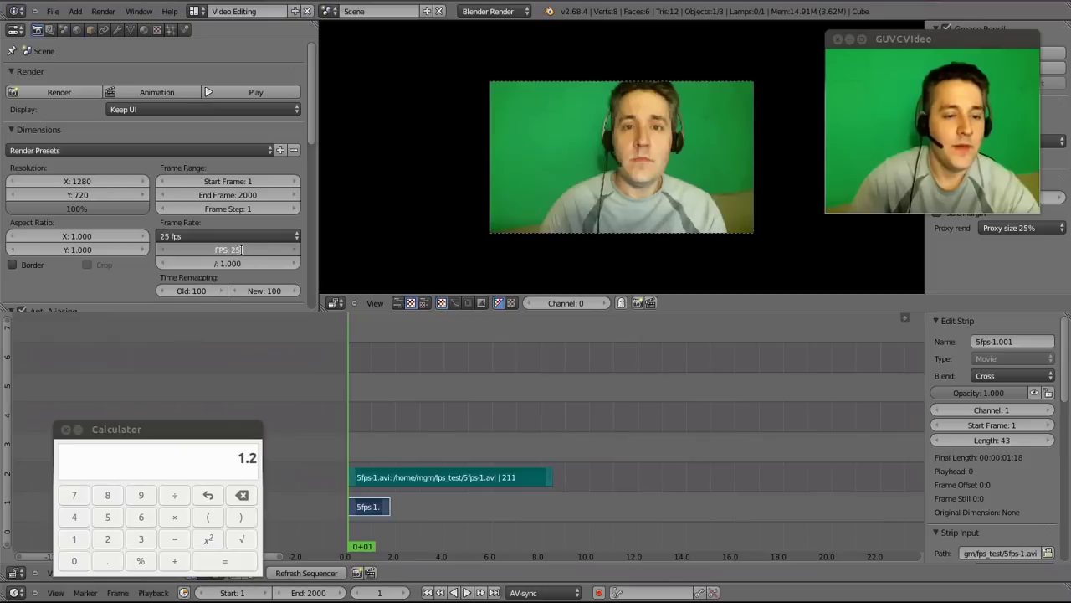
key(BackSpace)
text(5)
key(Return)
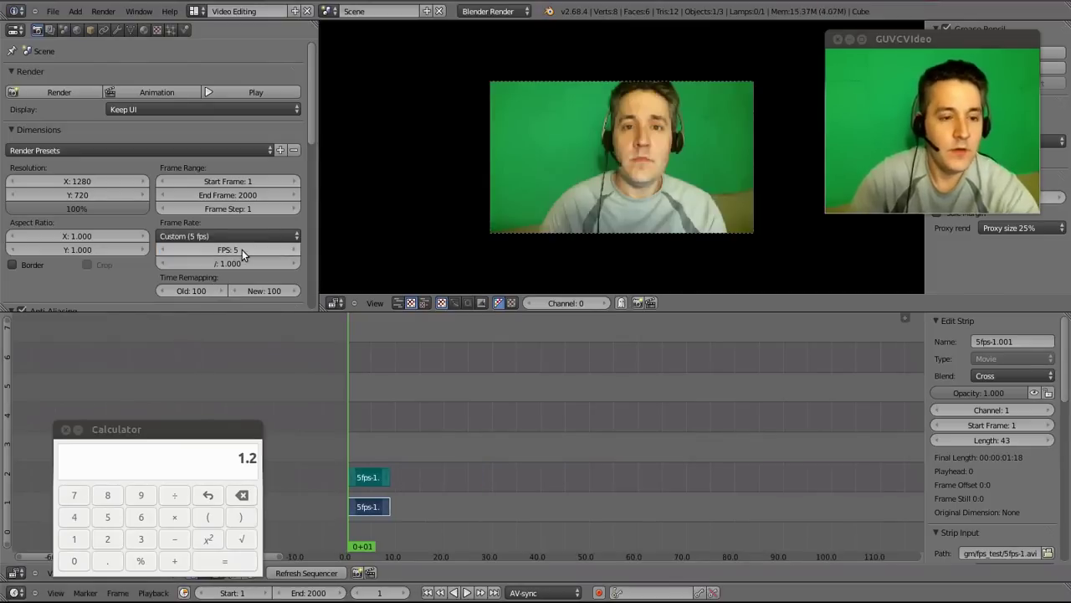
click(466, 593)
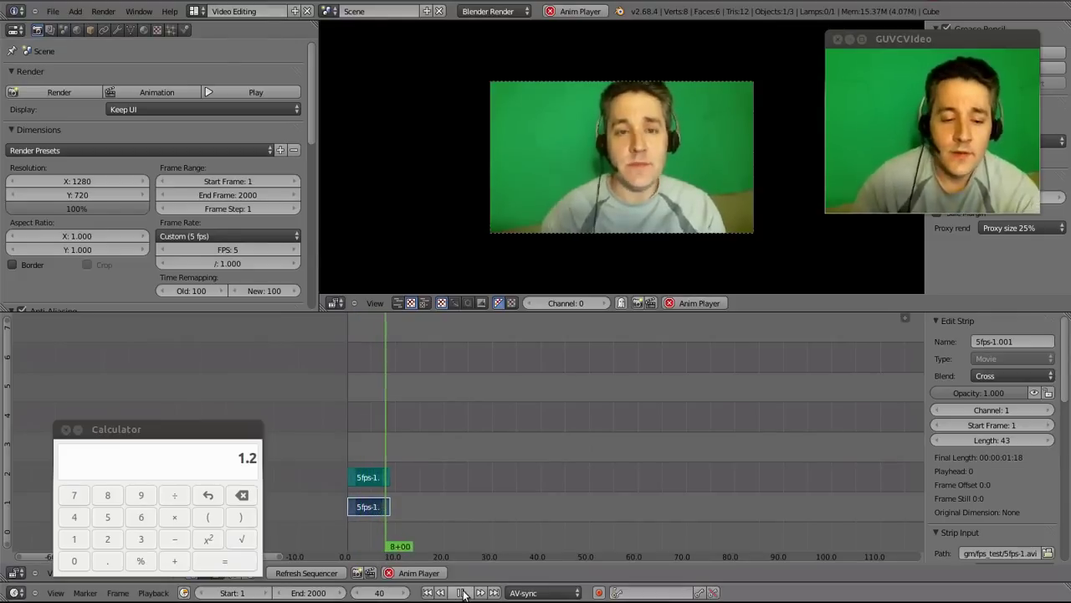
click(463, 592)
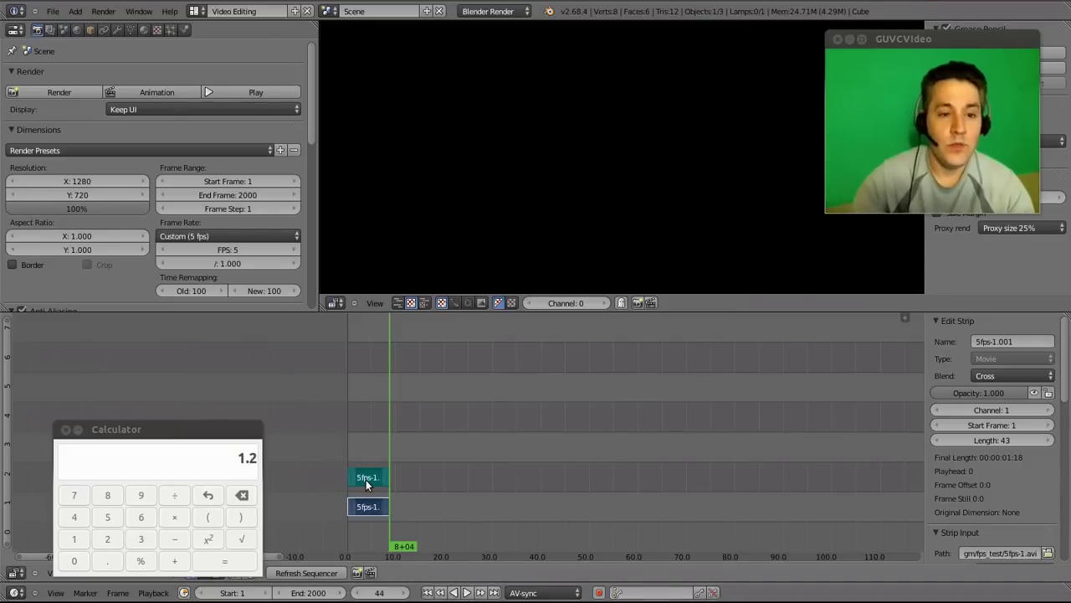
Set the project frame rate to 30 fps and play the clip from the beginning to compare video and sound
click(213, 233)
click(181, 307)
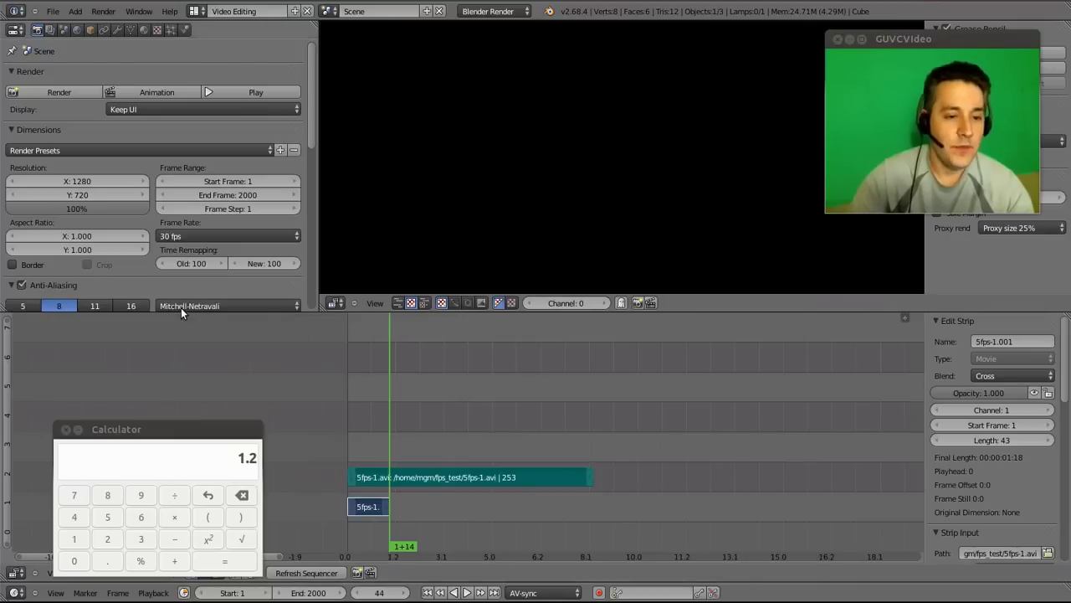
click(343, 469)
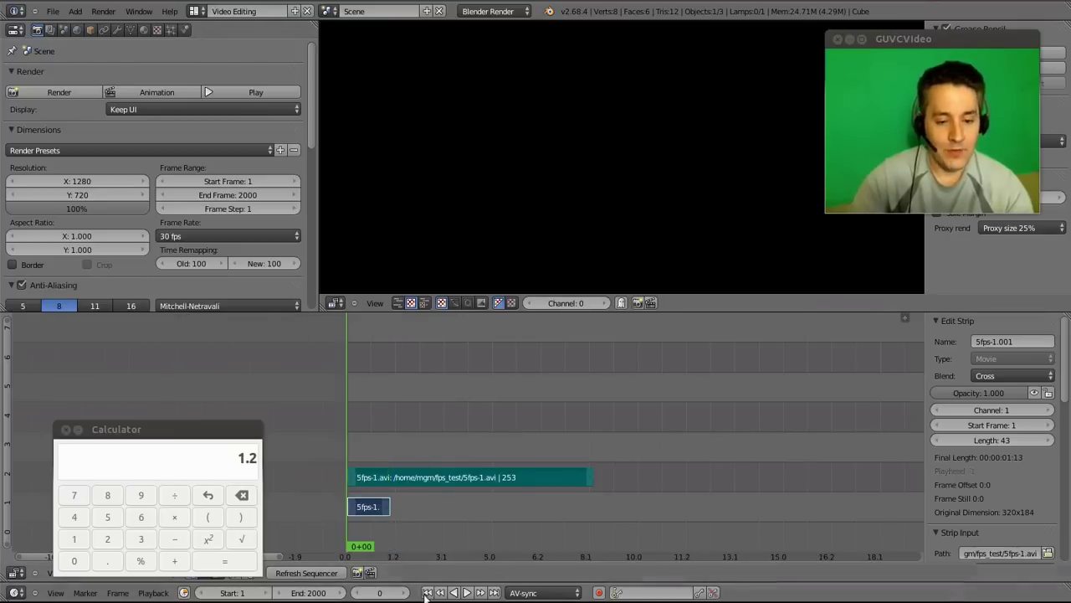
click(467, 593)
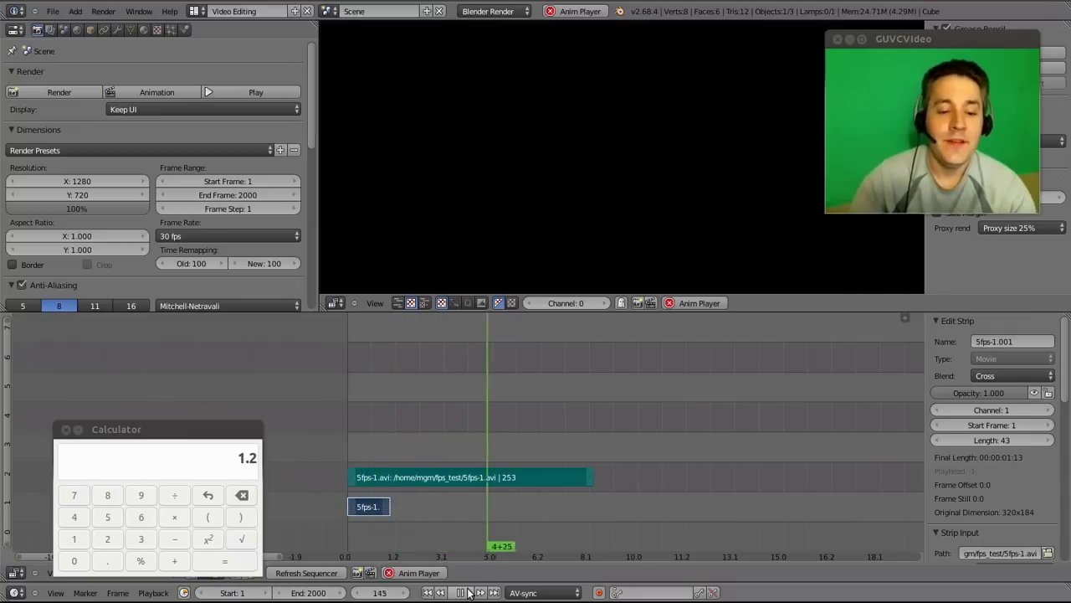
click(465, 592)
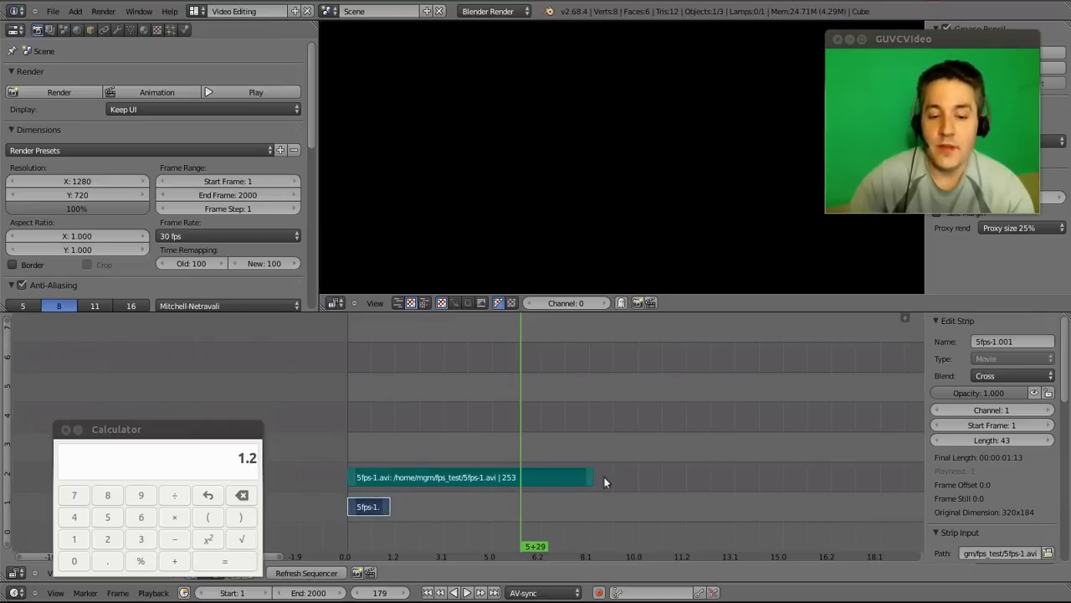
Extend the 5 fps movie strip's end to the sound strip's end and add a Speed Control effect to it
right_drag(382, 514, 596, 516)
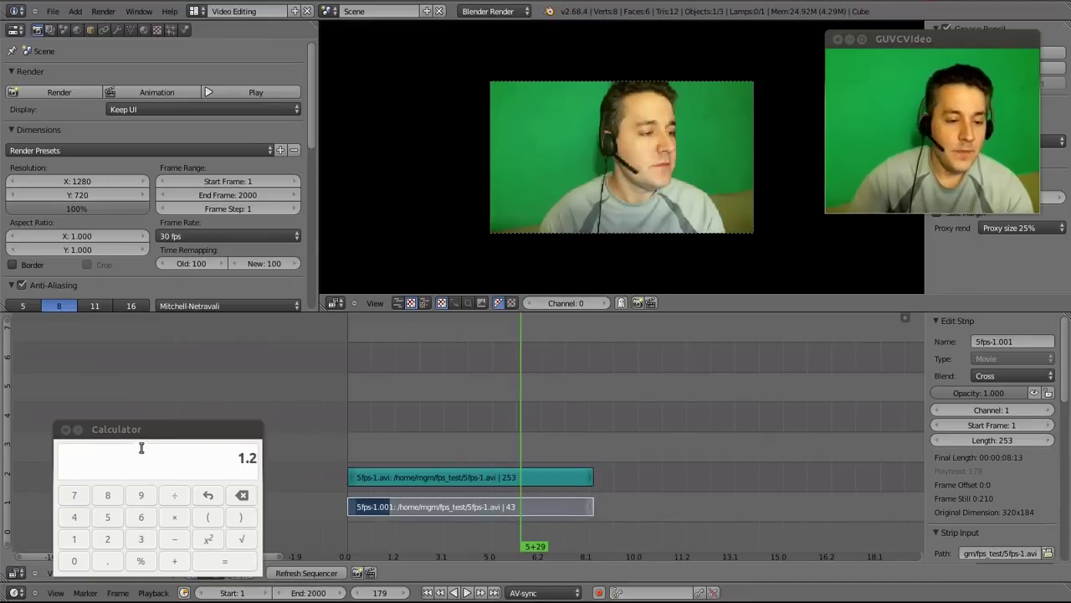
drag(142, 429, 139, 328)
click(145, 574)
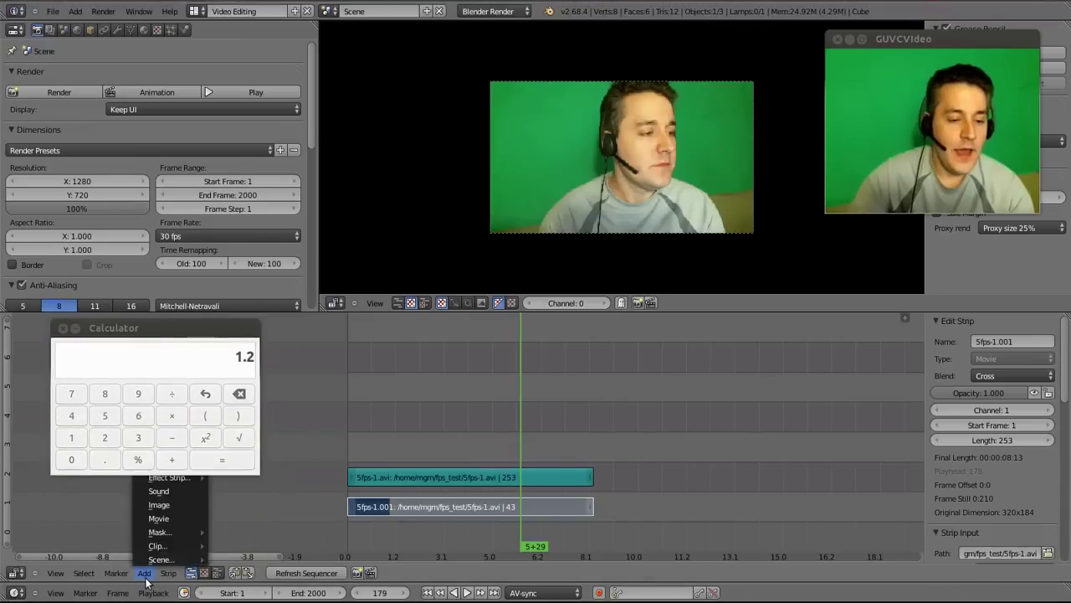
mouse_move(167, 477)
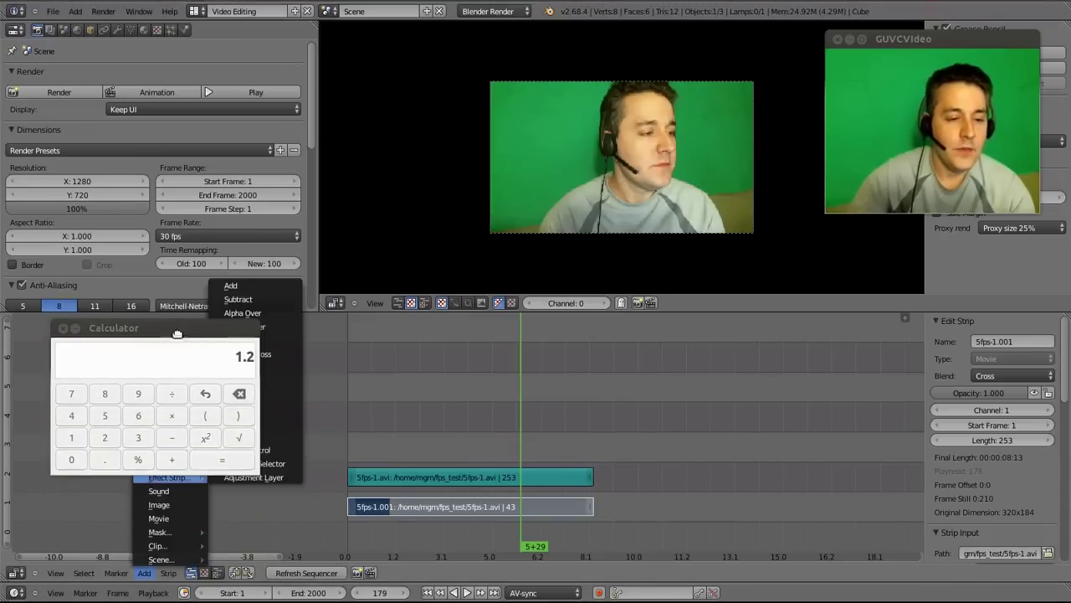
drag(175, 328, 149, 142)
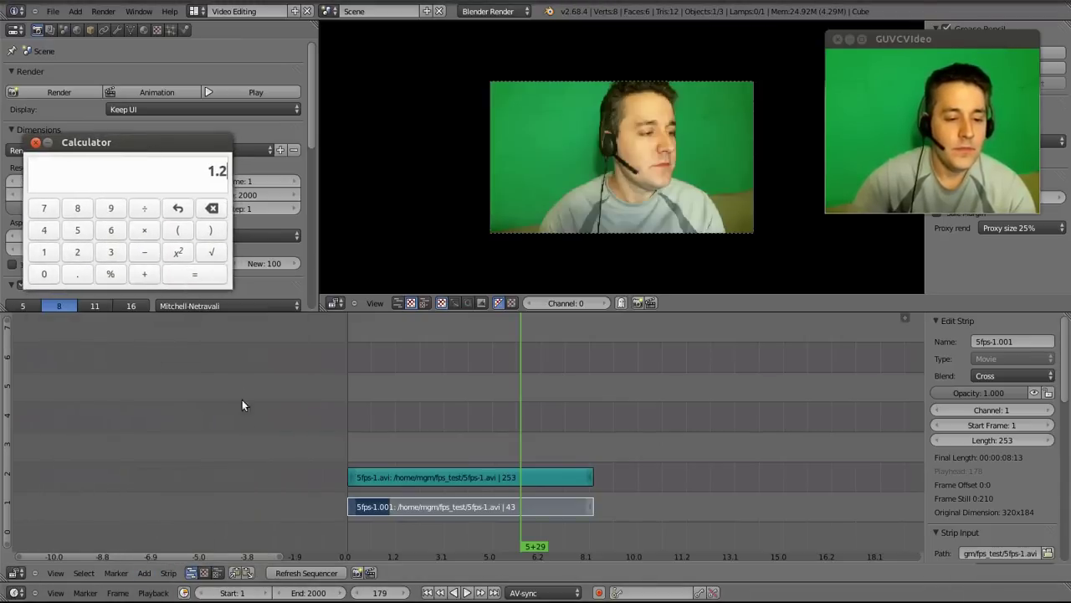
click(144, 573)
mouse_move(172, 477)
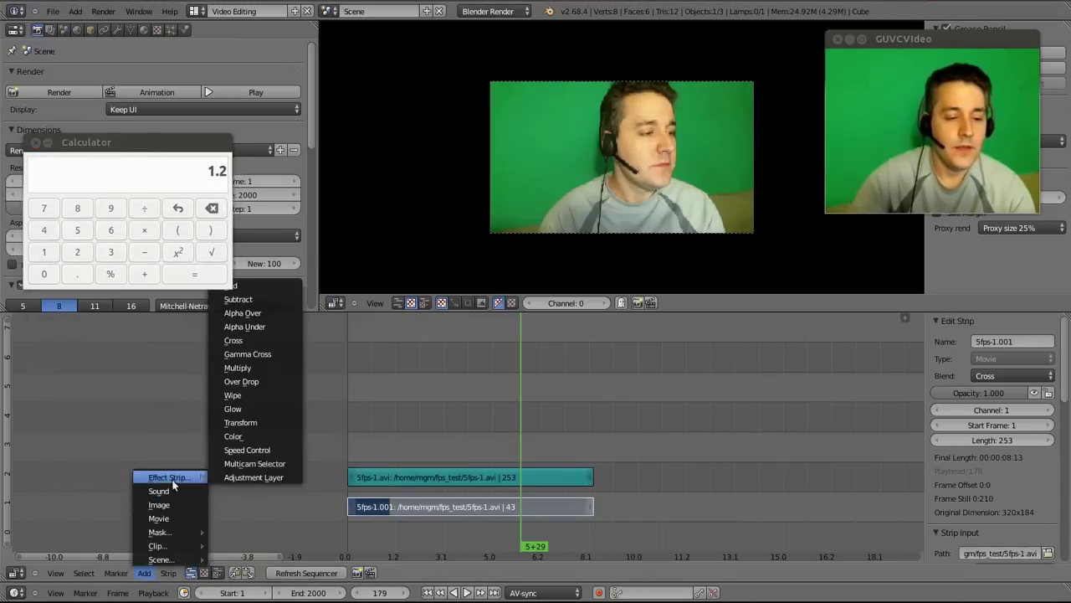
click(247, 449)
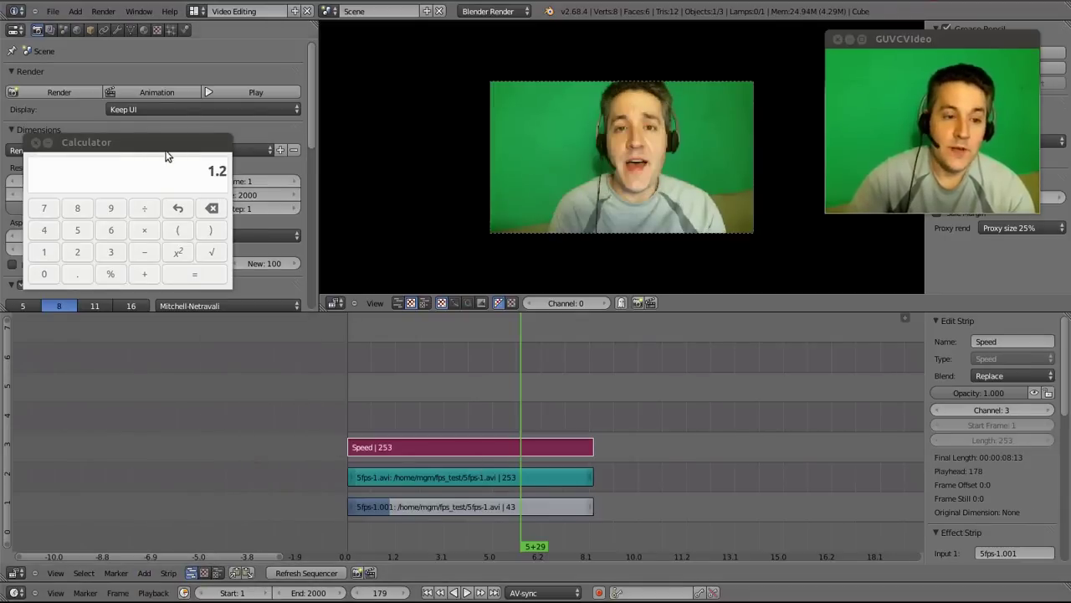
Calculate the speed factor as 5 ÷ 30 in the Calculator
drag(162, 143, 187, 371)
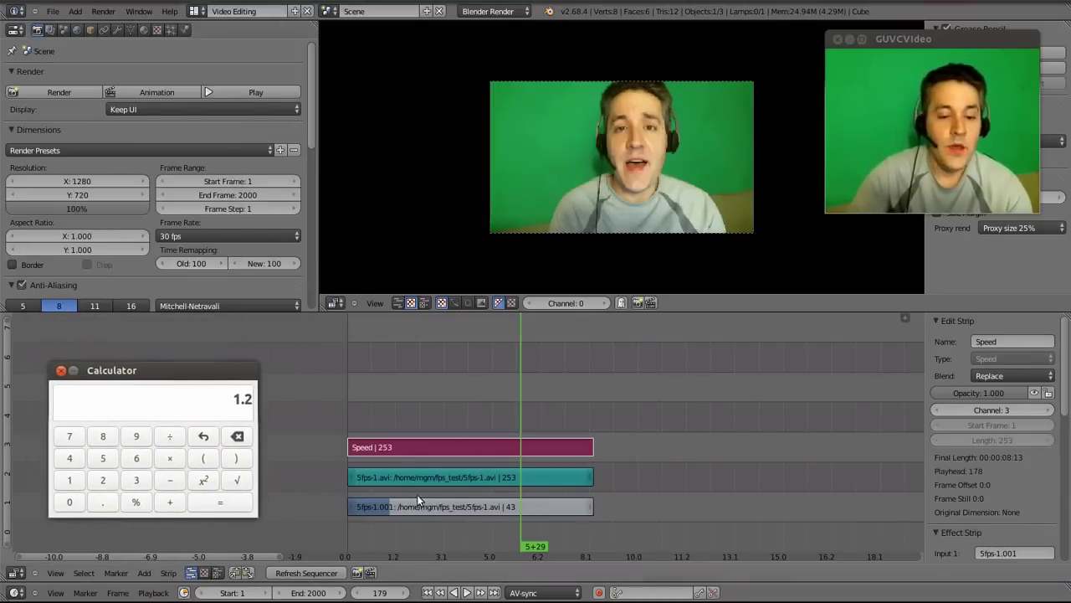
click(103, 459)
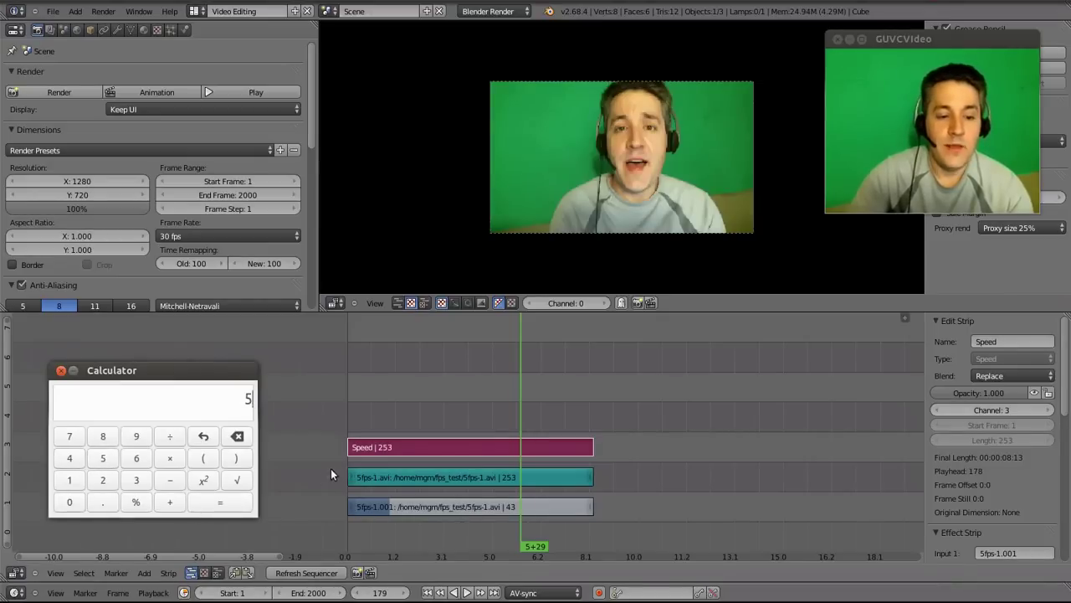
click(176, 439)
click(137, 480)
click(70, 502)
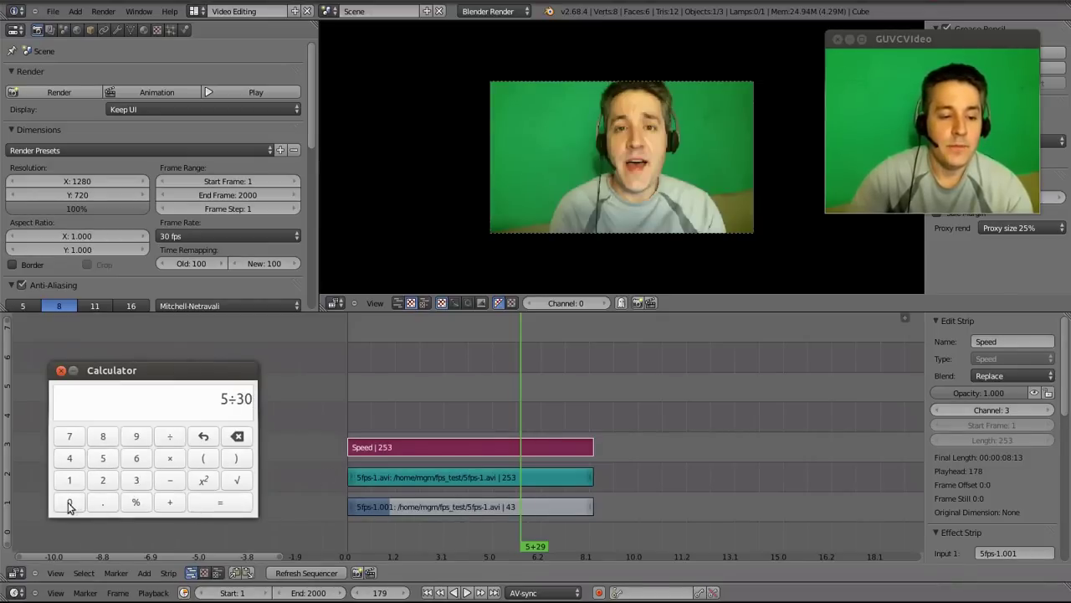
click(222, 503)
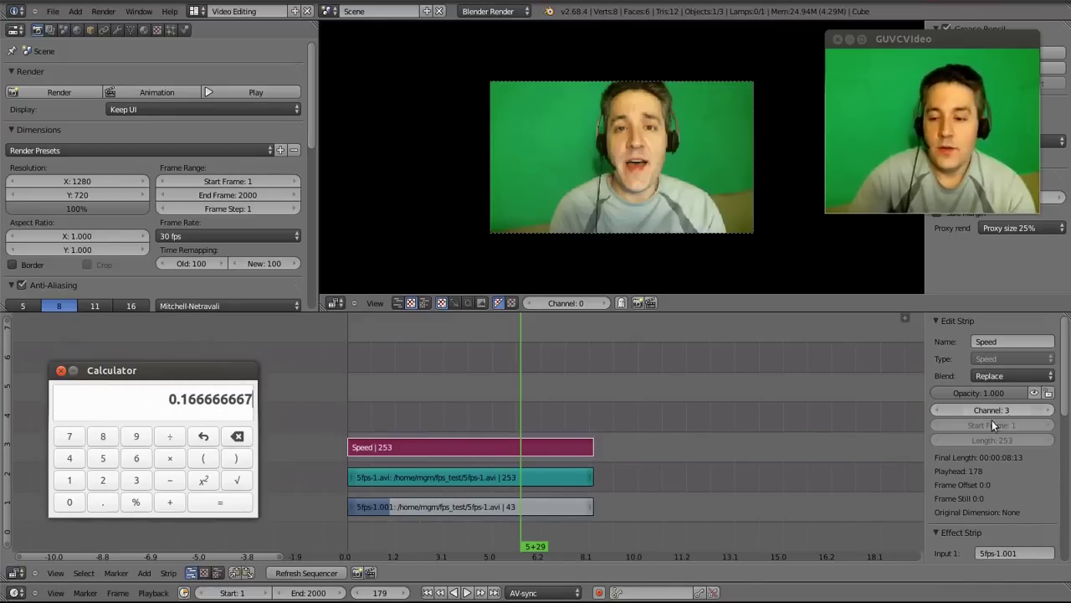
Turn off stretching to the input strip length for the new Speed effect strip
right_click(395, 447)
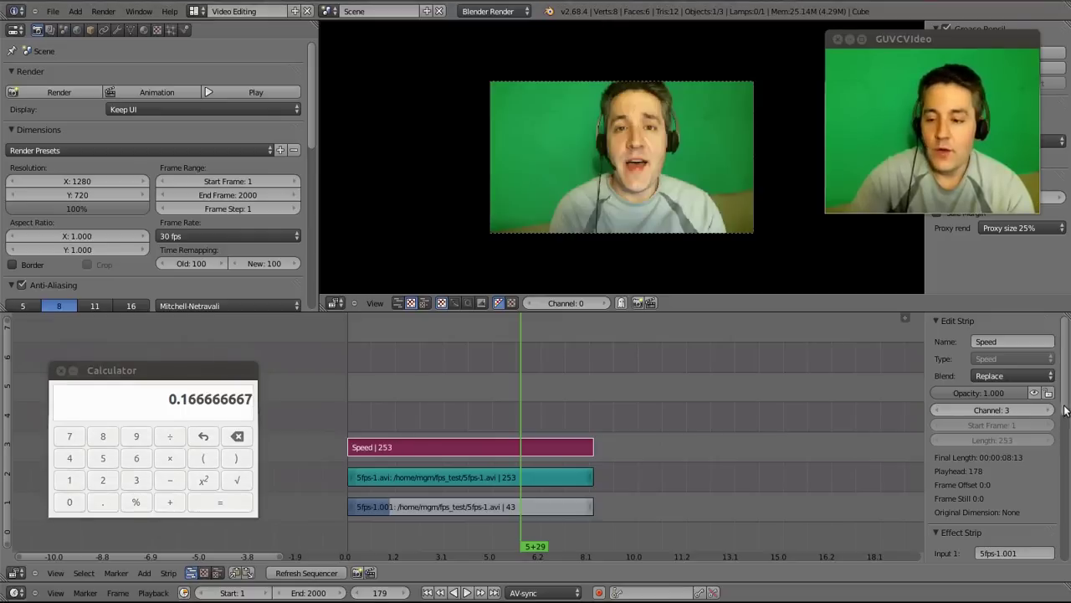
scroll(1063, 448, down, 4)
scroll(1063, 448, down, 3)
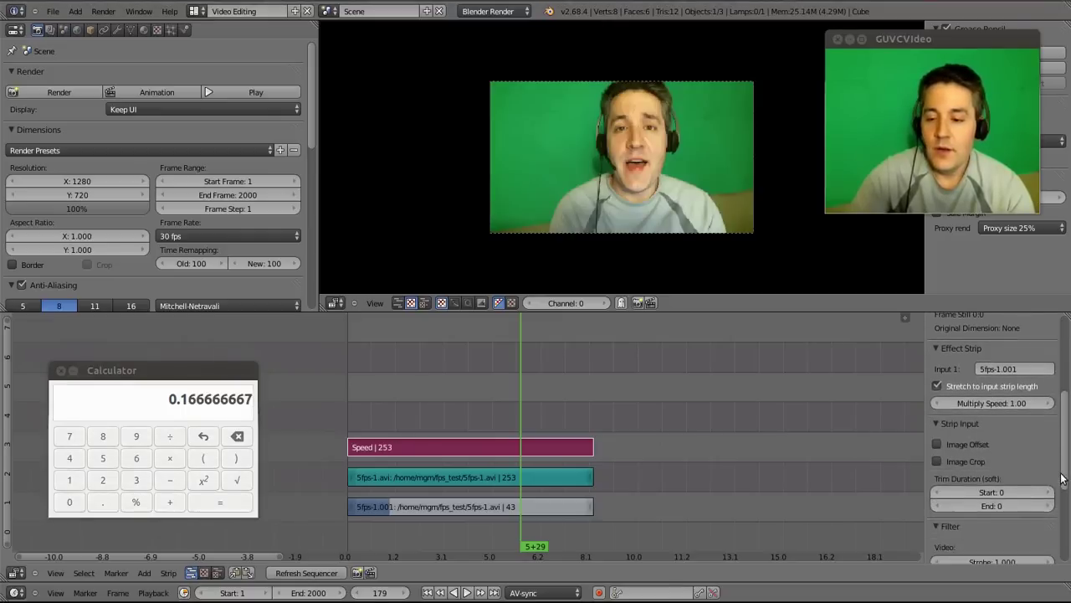
click(937, 386)
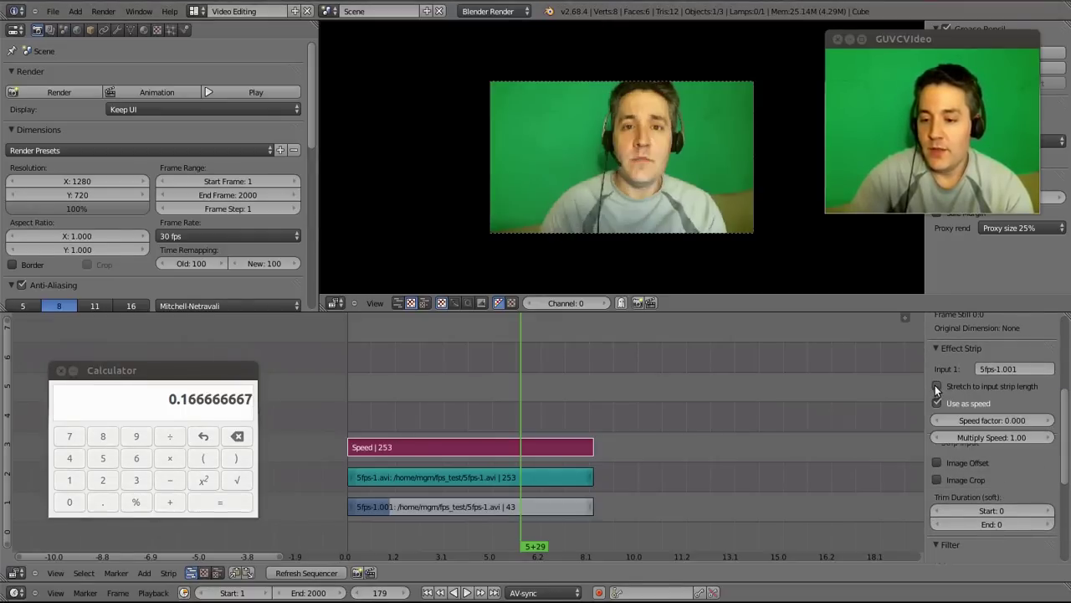
Set the new Speed effect strip's speed factor to 0.166
ctrl+scroll(1025, 417, up, 1)
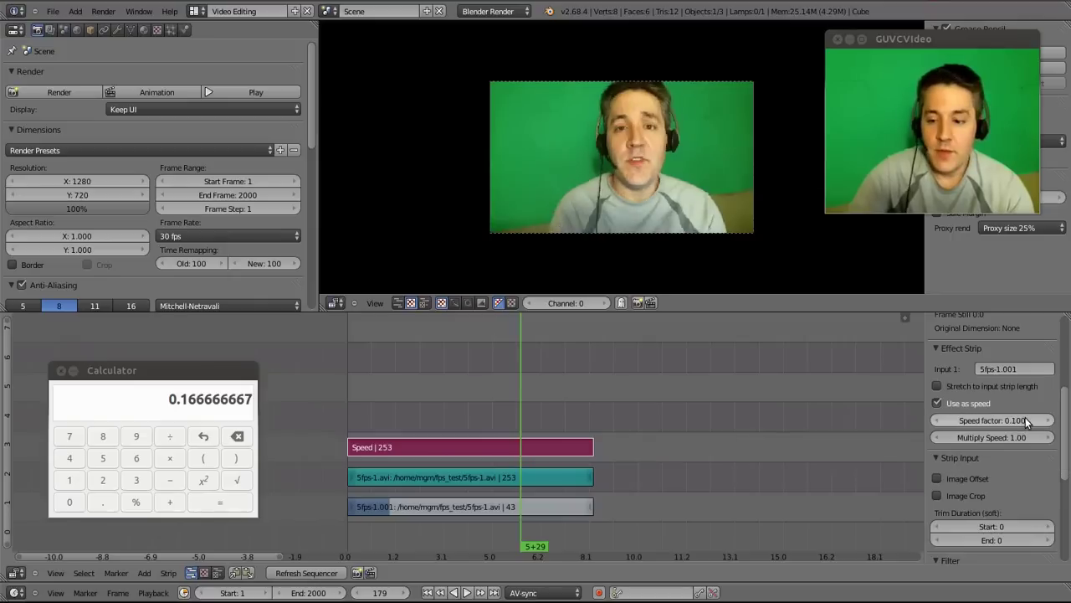
click(1013, 420)
text(0.2)
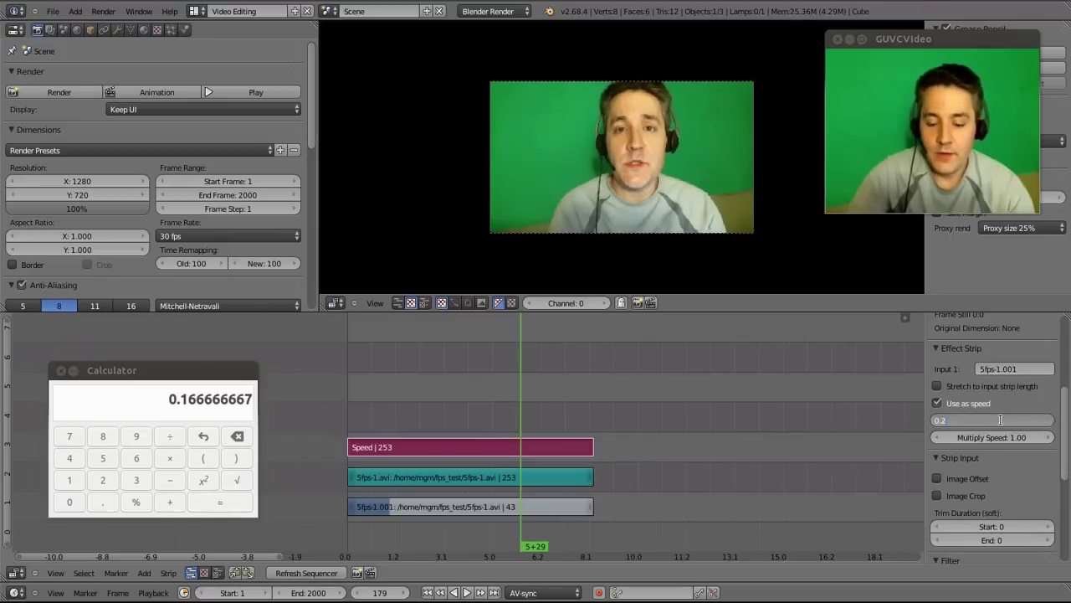
key(BackSpace)
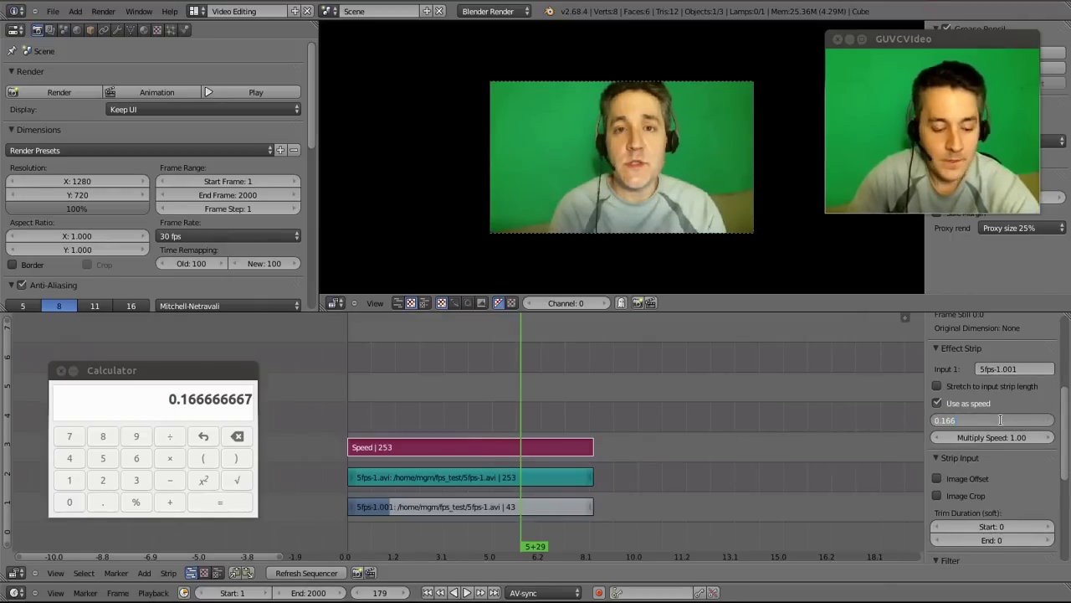
text(16666)
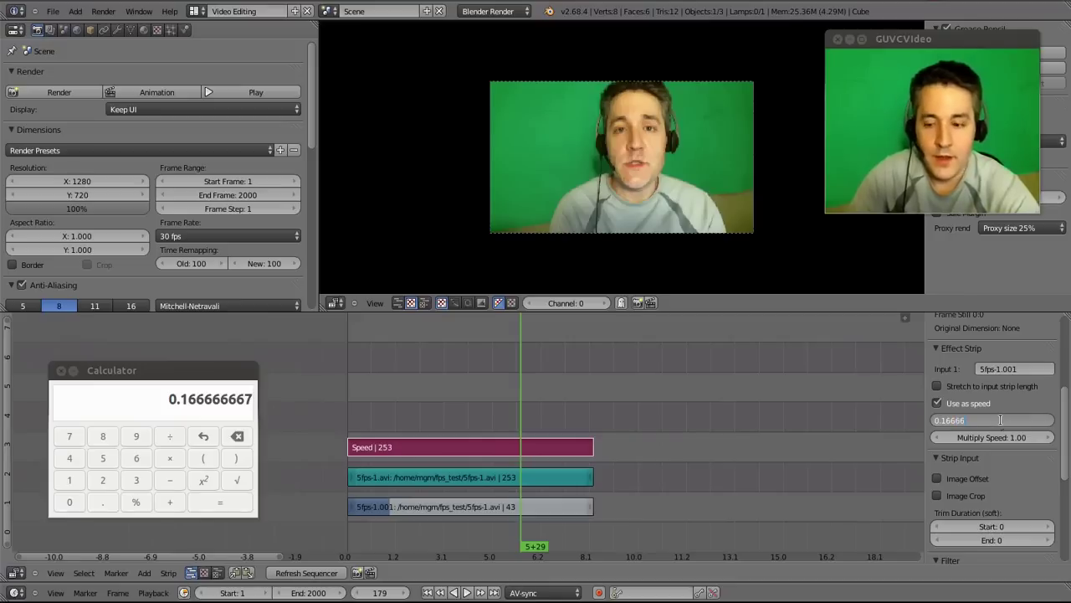
key(Return)
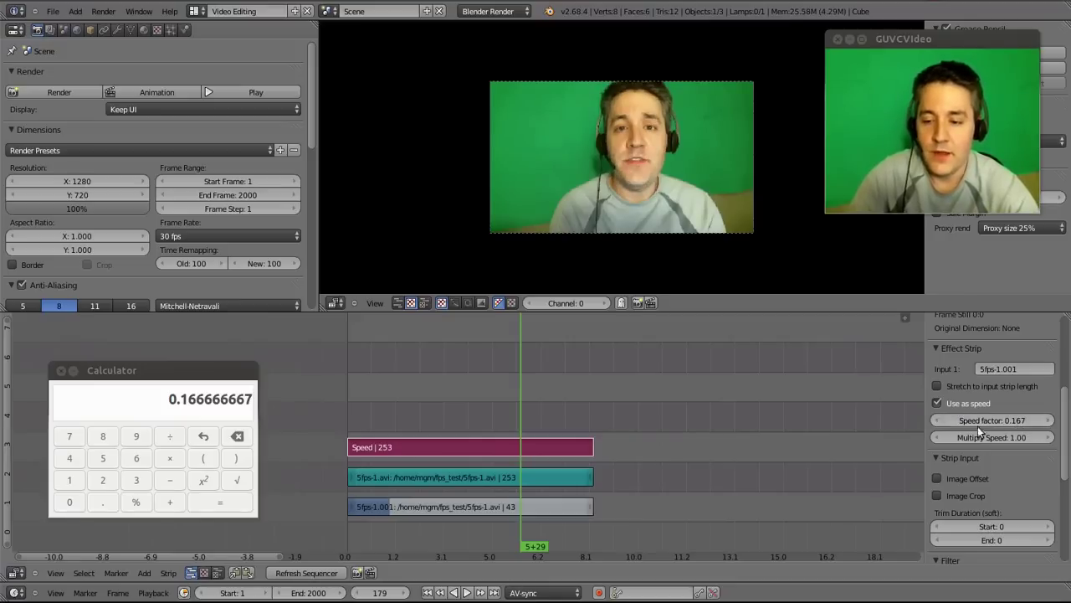
click(993, 420)
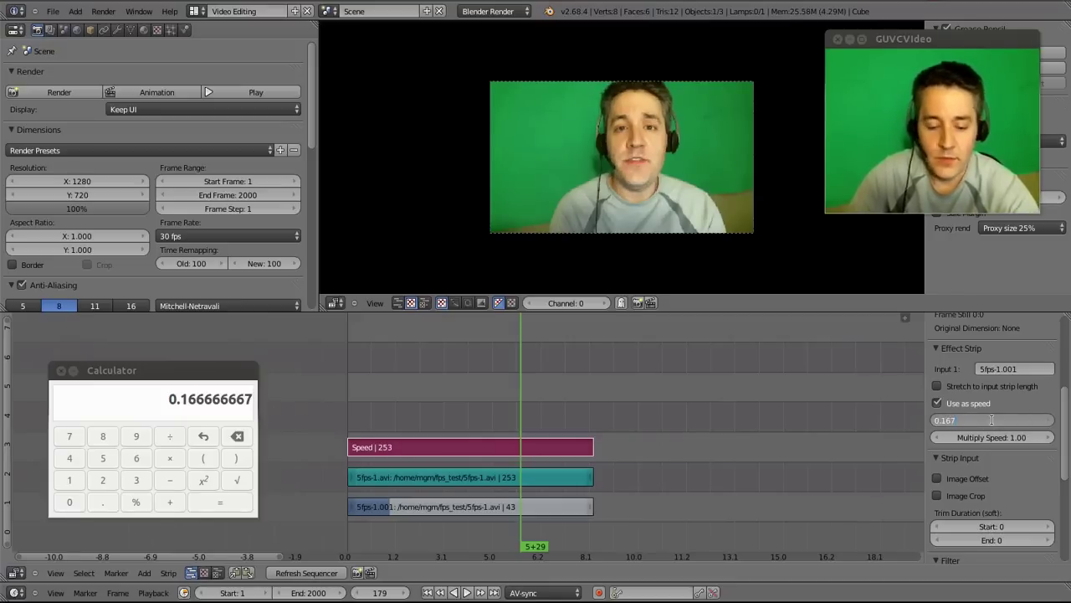
key(Return)
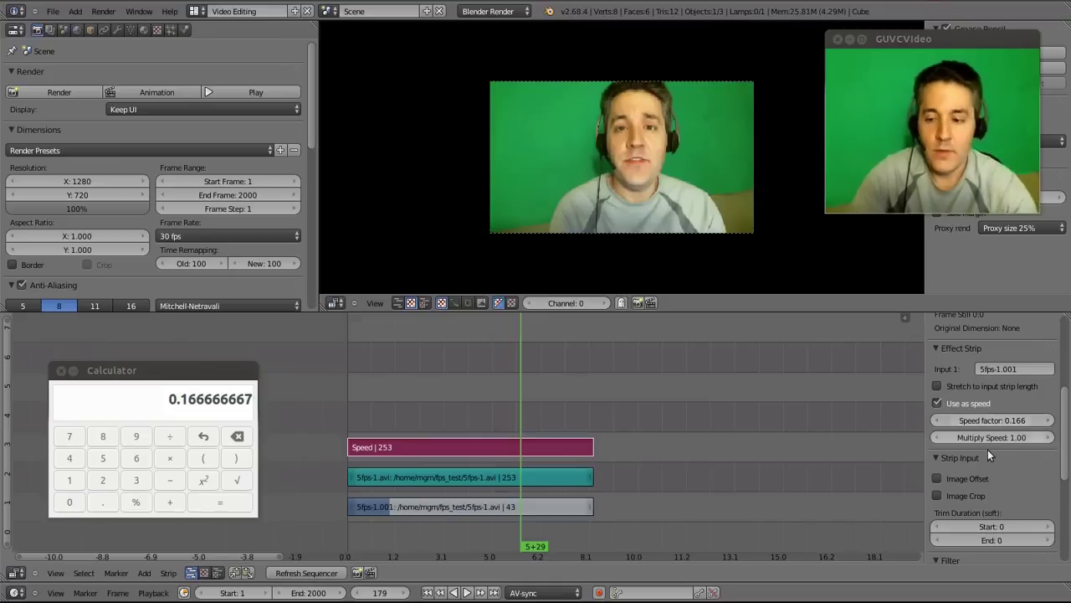
Play the slowed 5 fps clip from the beginning to check its sync with the sound, then stop
key(shift+Left)
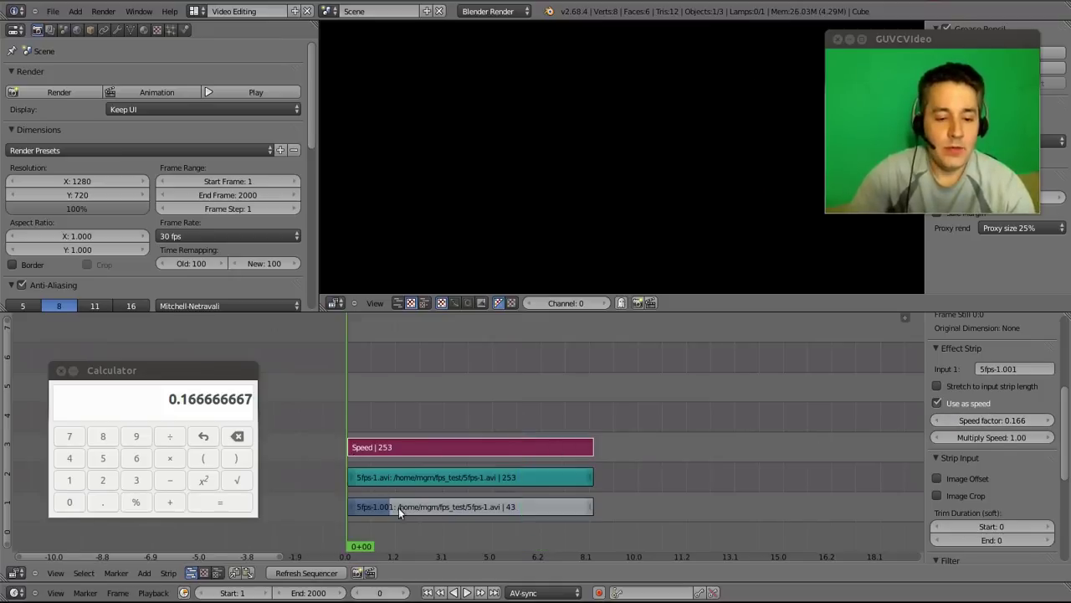
click(466, 593)
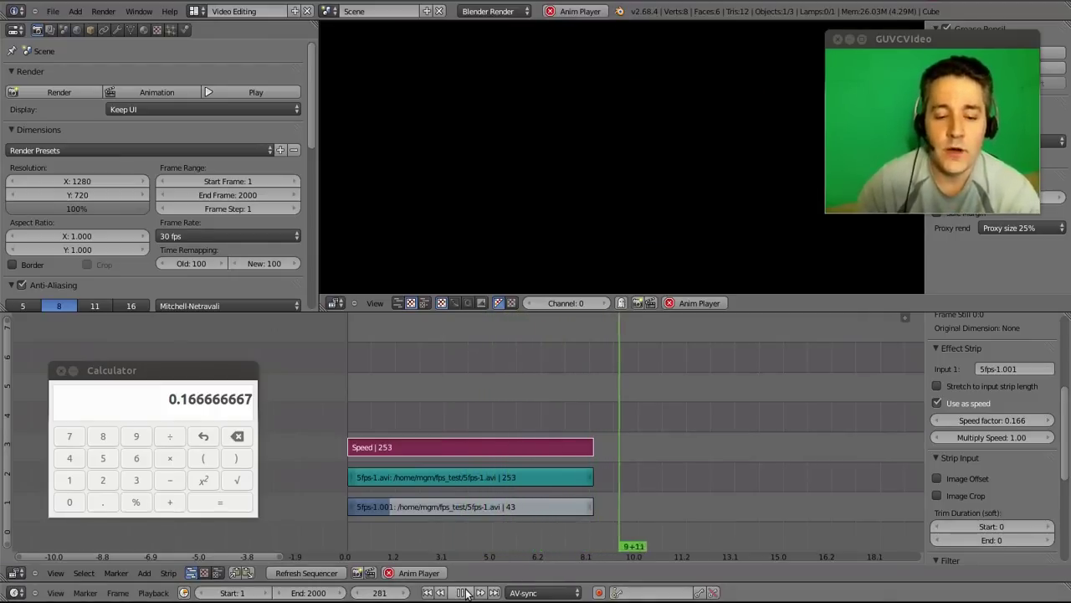
click(466, 593)
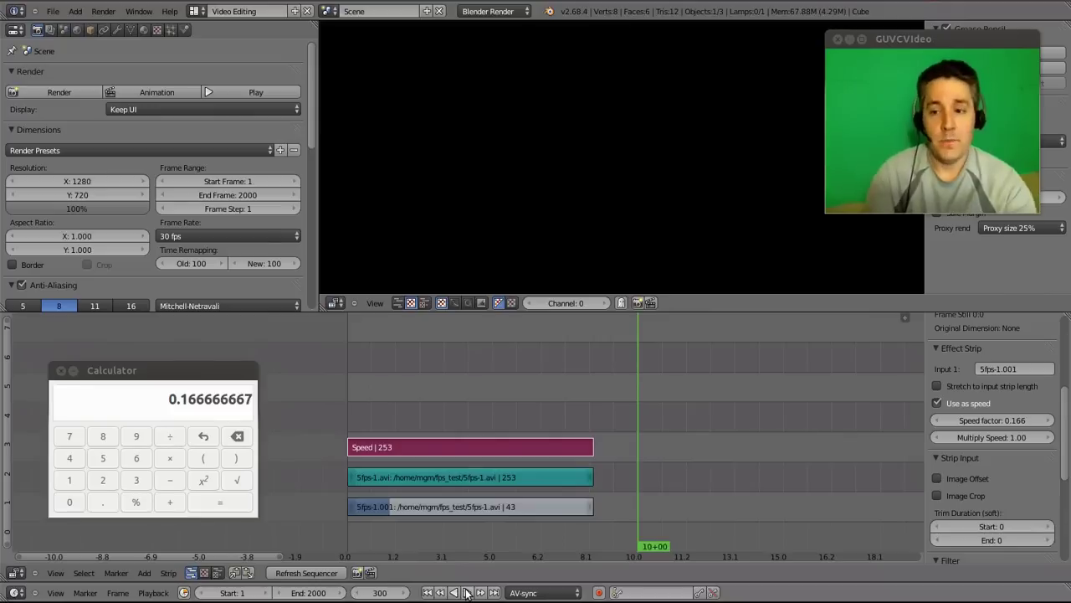